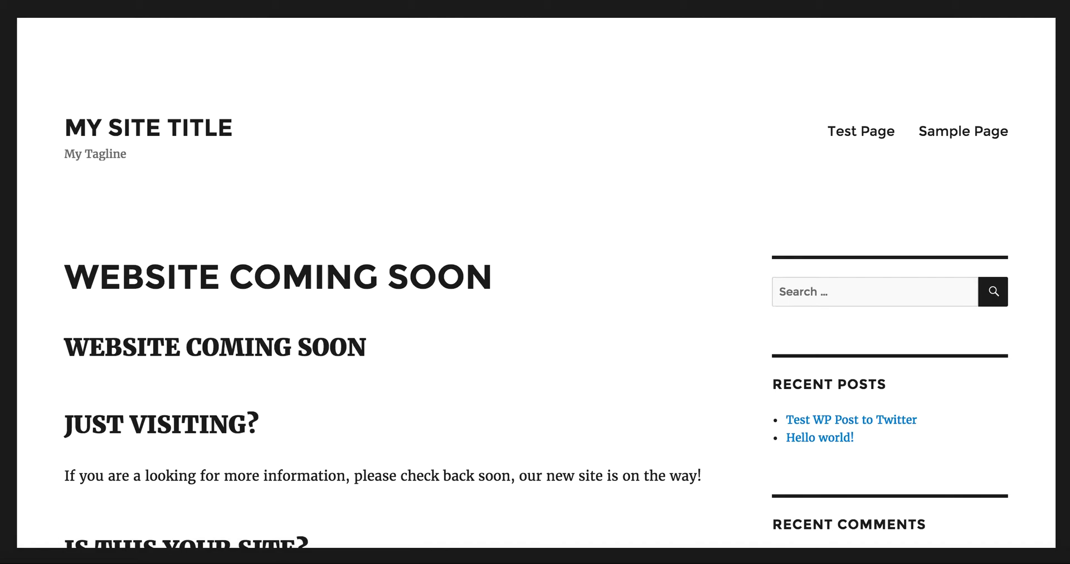
- Sign in at the site's /wp-admin login page using the saved username and the account password
text(/)
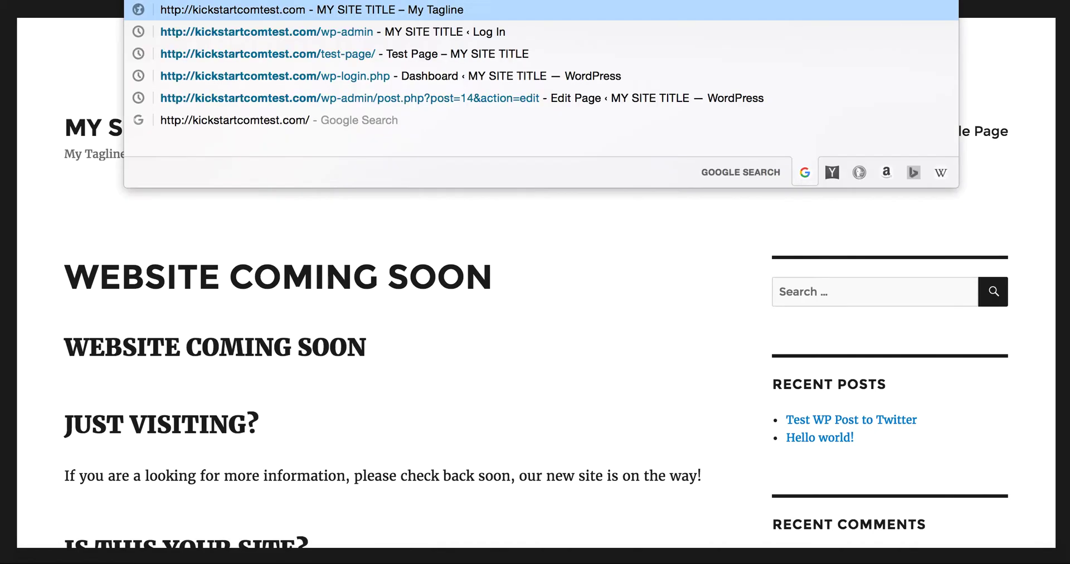
text(wp-admin)
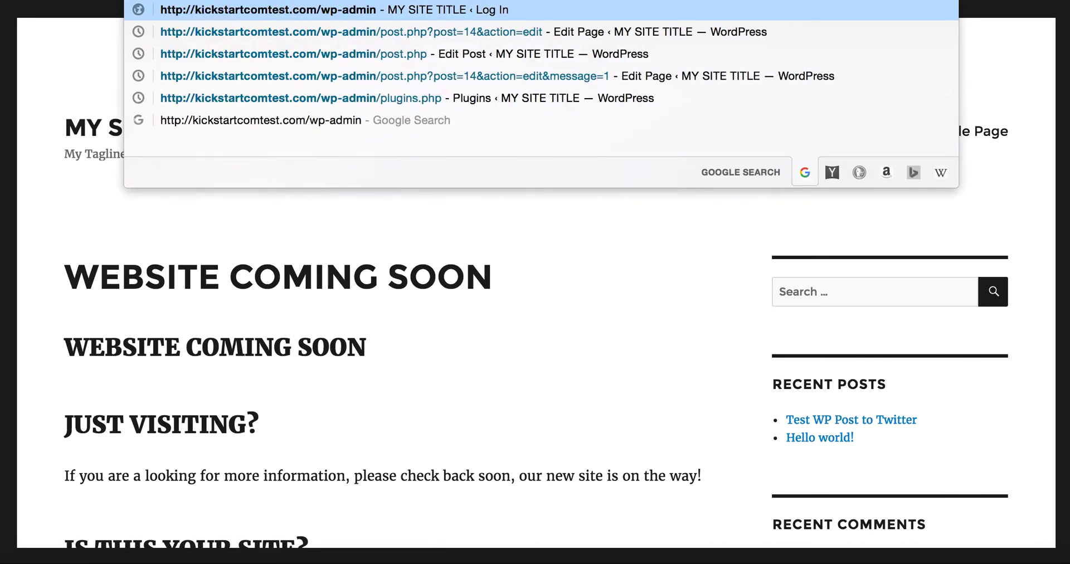
key(Return)
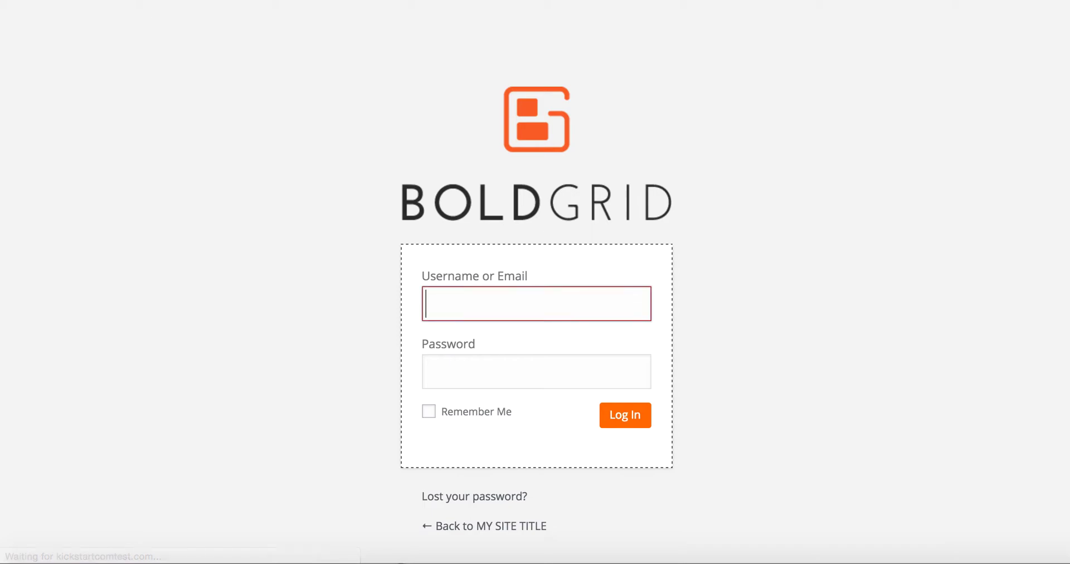
text(ki)
key(Down)
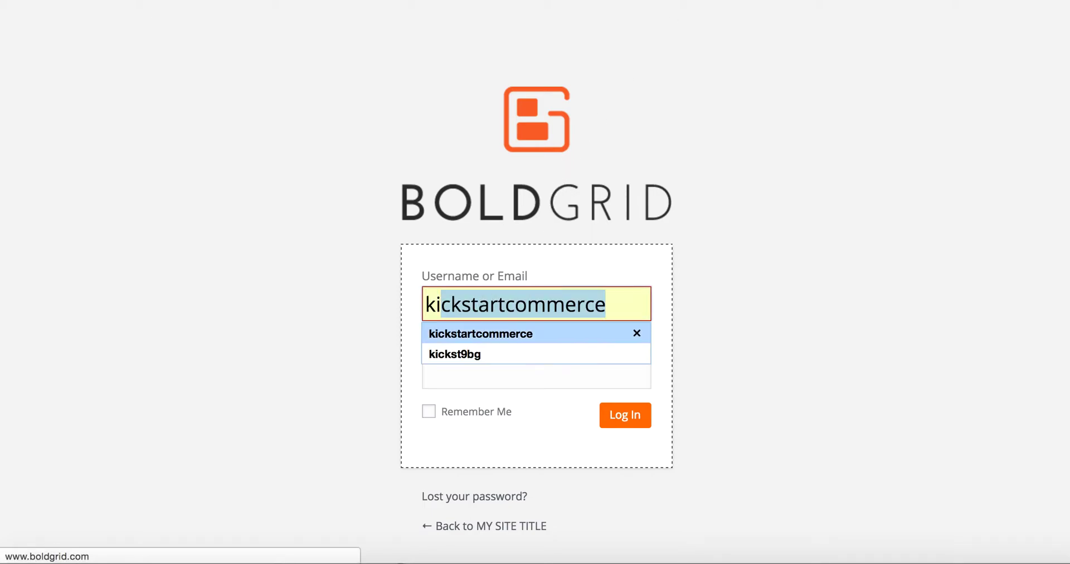
key(Return)
click(536, 371)
text(••••••)
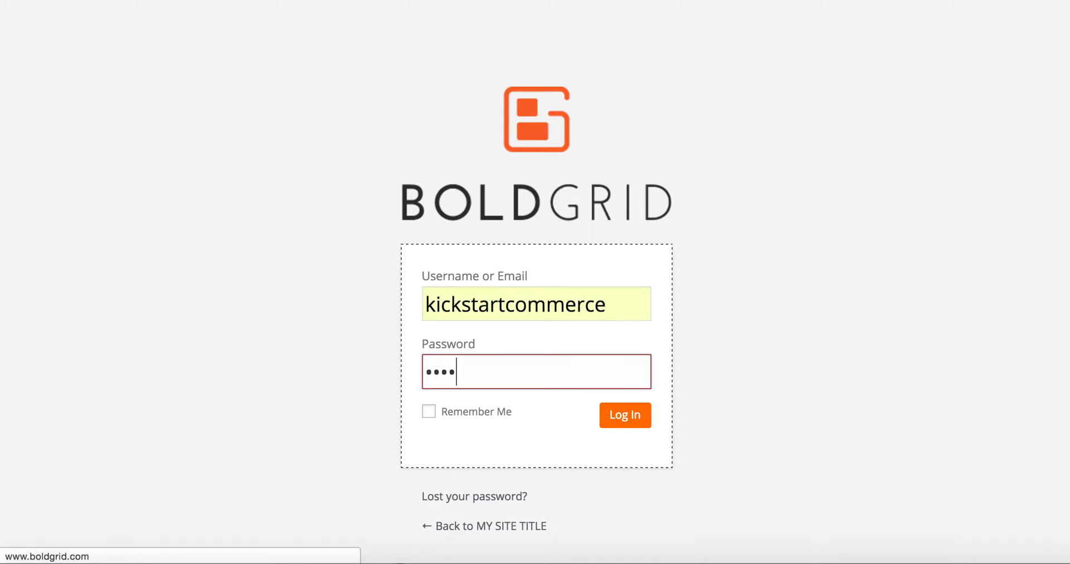
text(•••••)
key(Return)
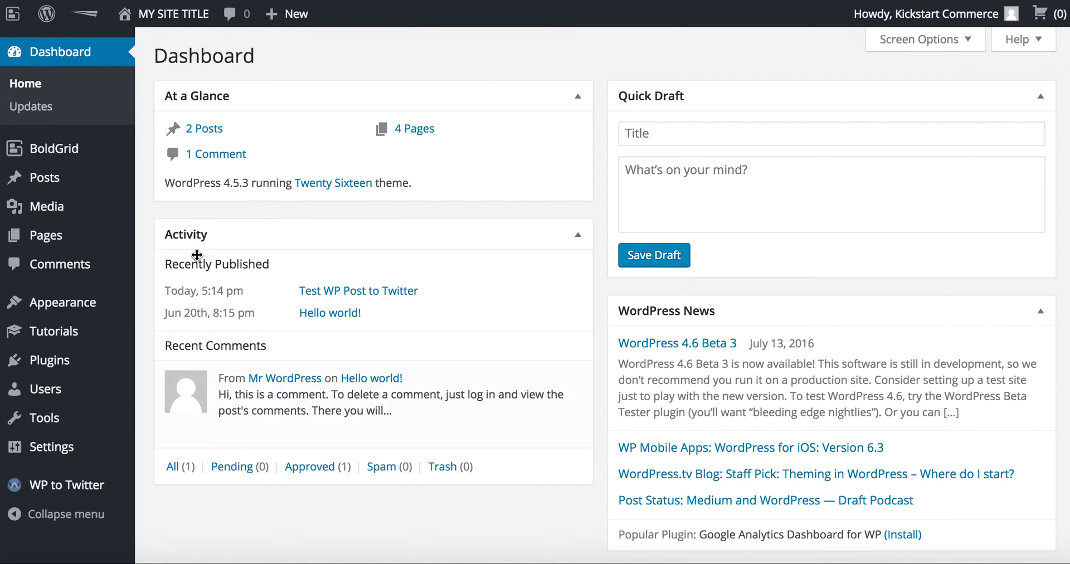
- Search the plugin directory for 'facebook auto publish', then install and activate Facebook Auto Publish
click(98, 364)
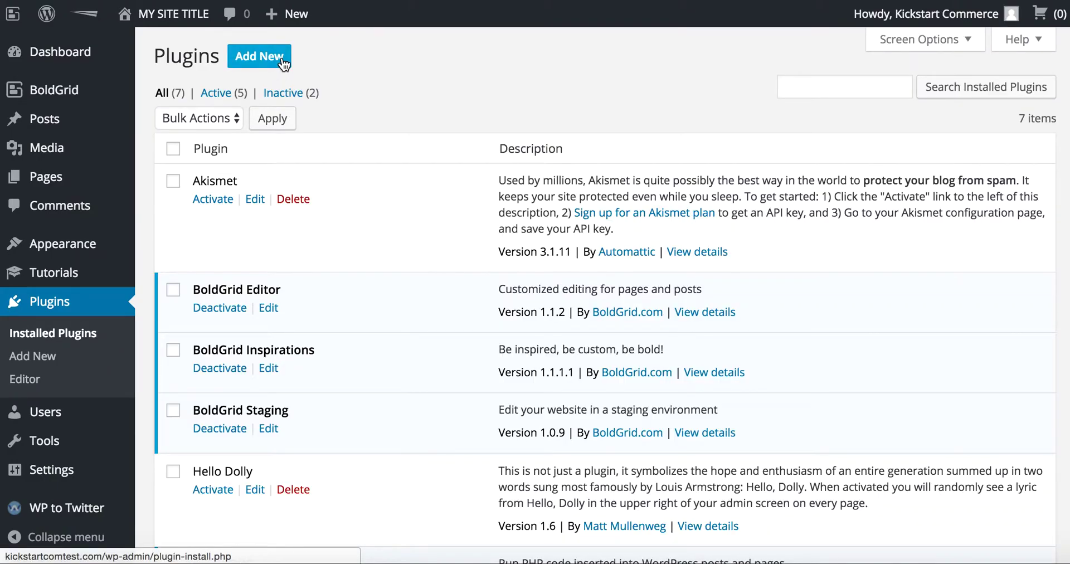
click(282, 62)
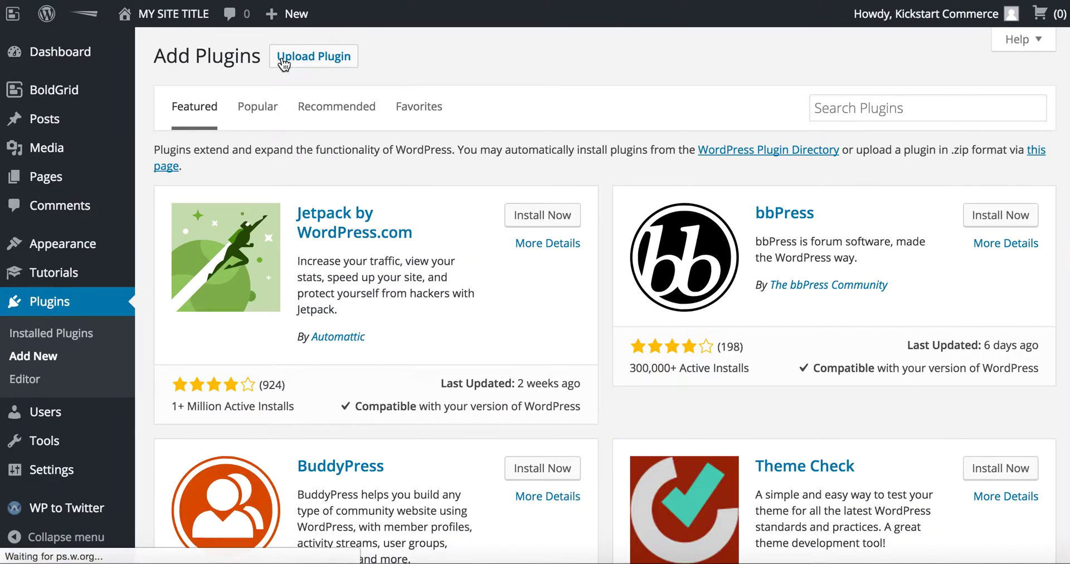
click(830, 111)
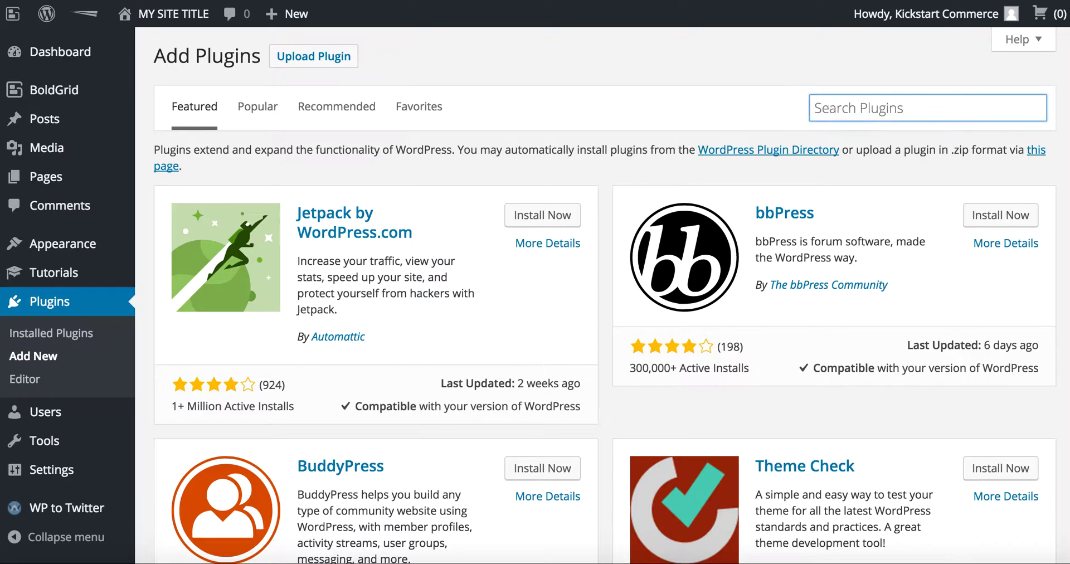
text(facebook auto publish)
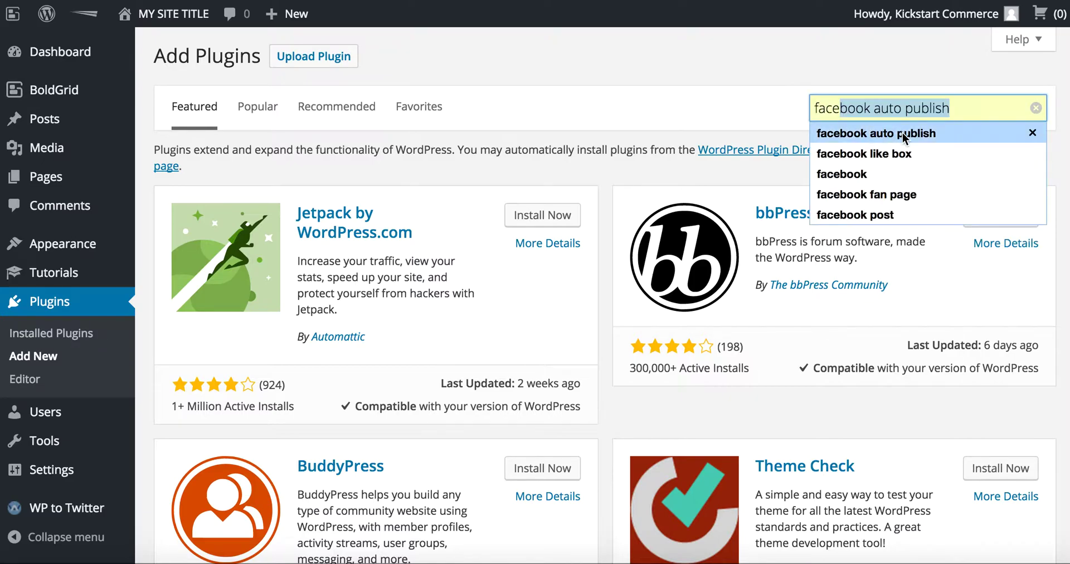
click(903, 132)
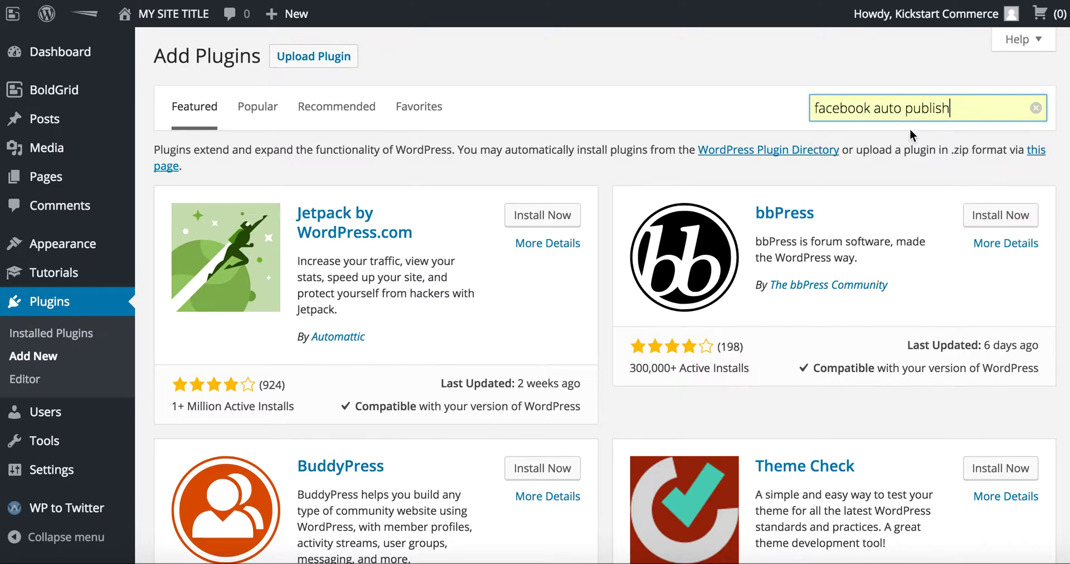
key(Return)
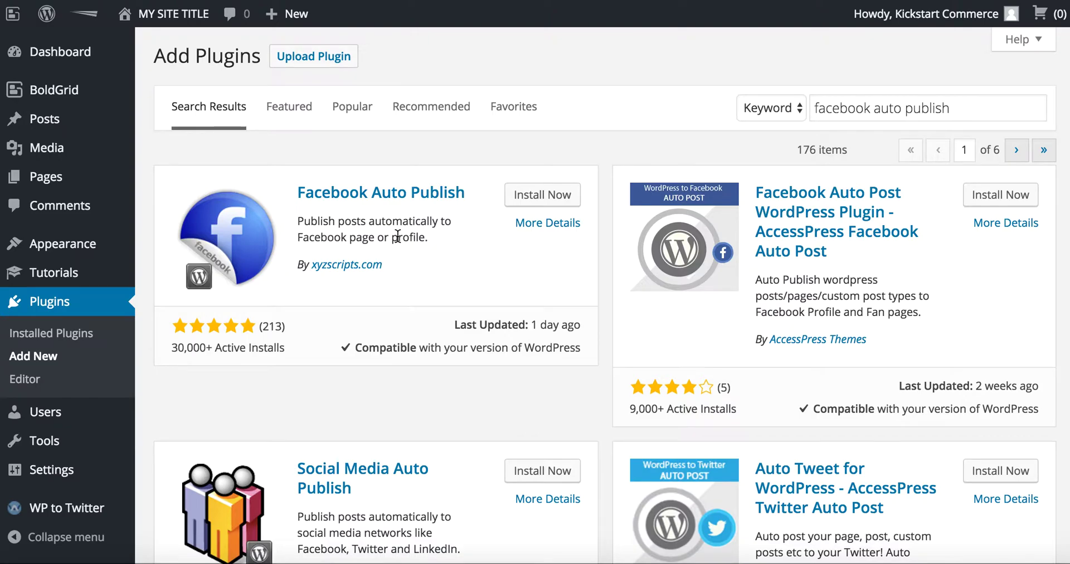
click(565, 196)
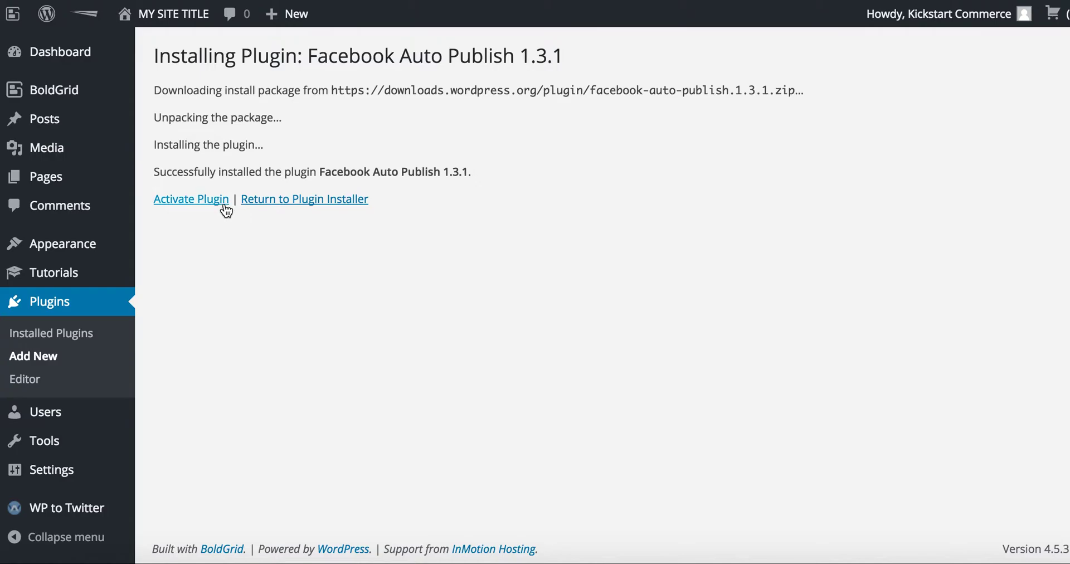
click(224, 205)
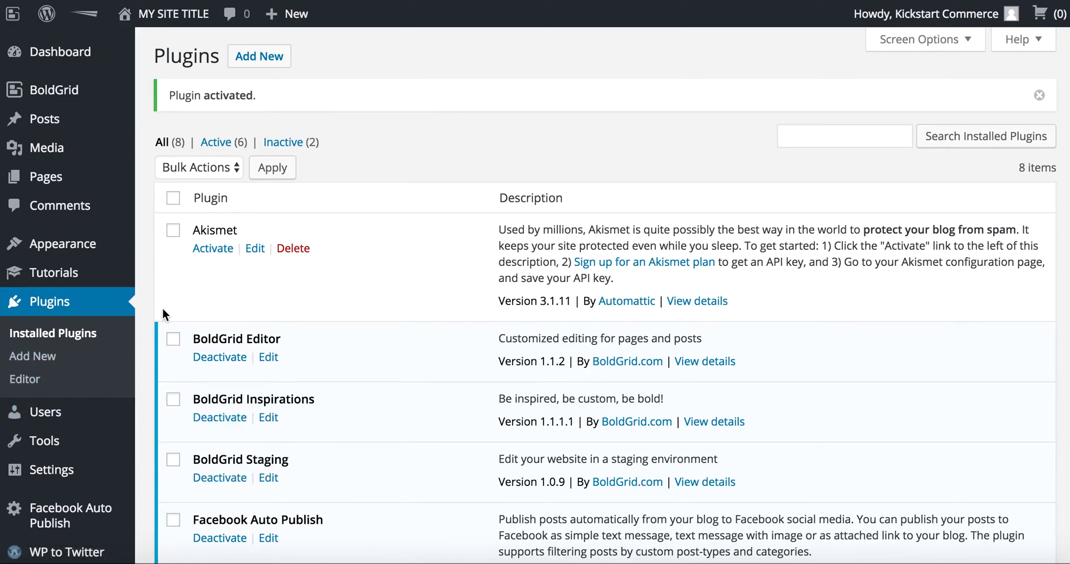
- Open the Facebook Auto Publish Settings page from the admin sidebar
scroll(248, 457, down, 3)
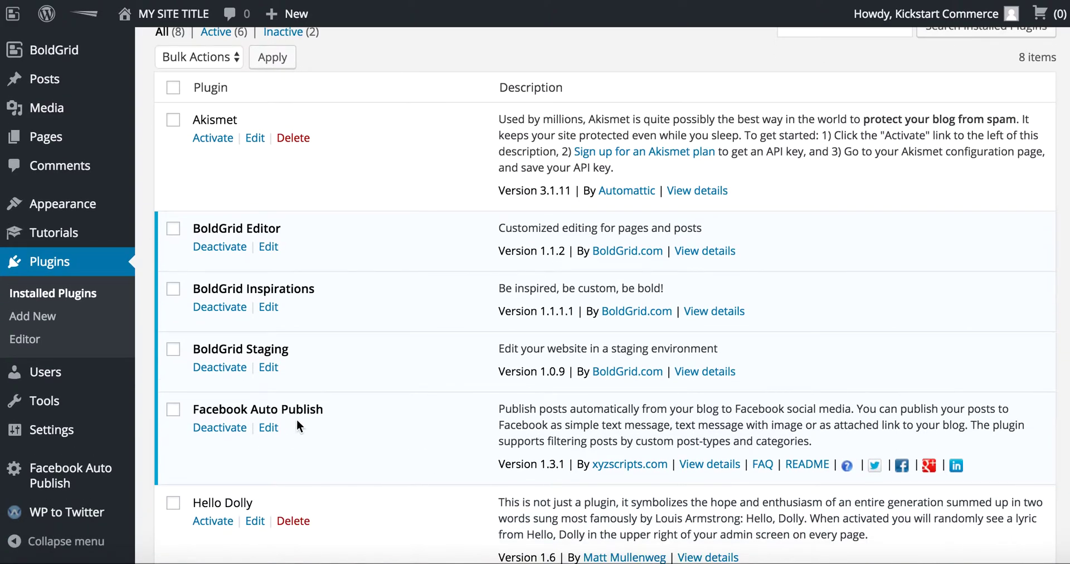
mouse_move(90, 477)
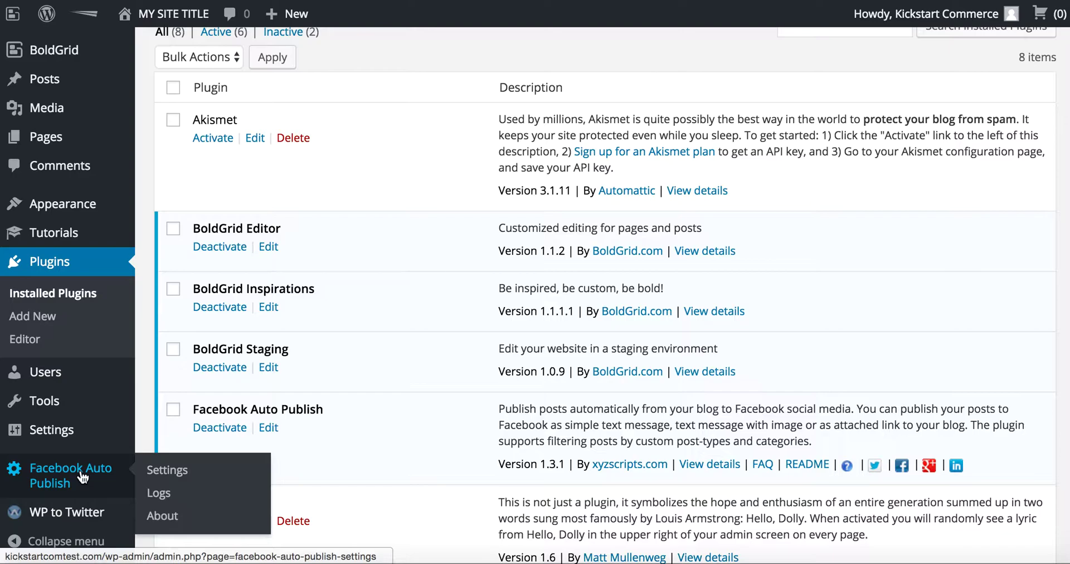
click(163, 471)
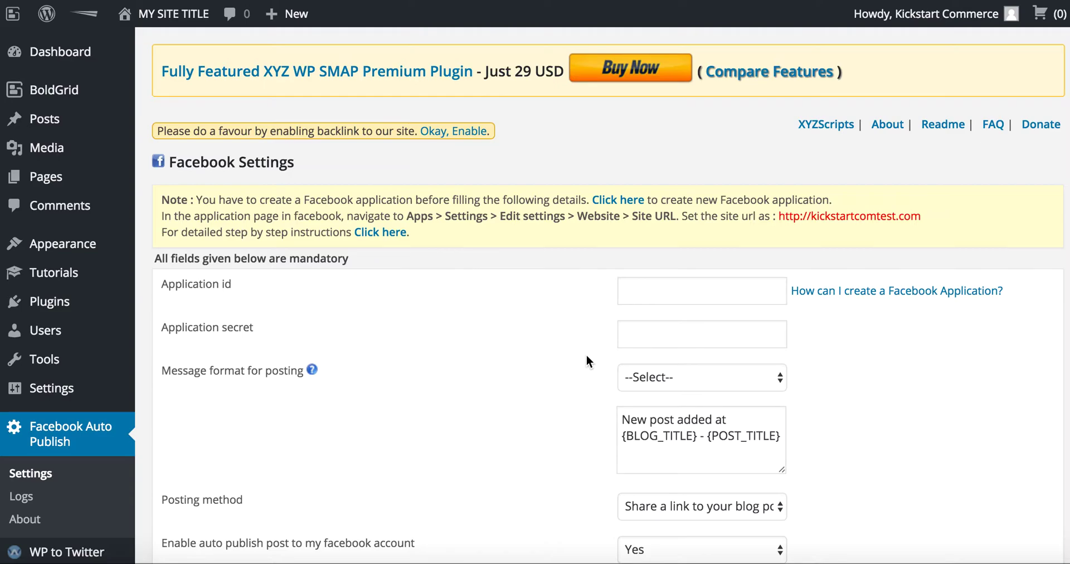
- Open the 'How can I create a Facebook Application?' guide and view it in its new tab
scroll(587, 361, down, 2)
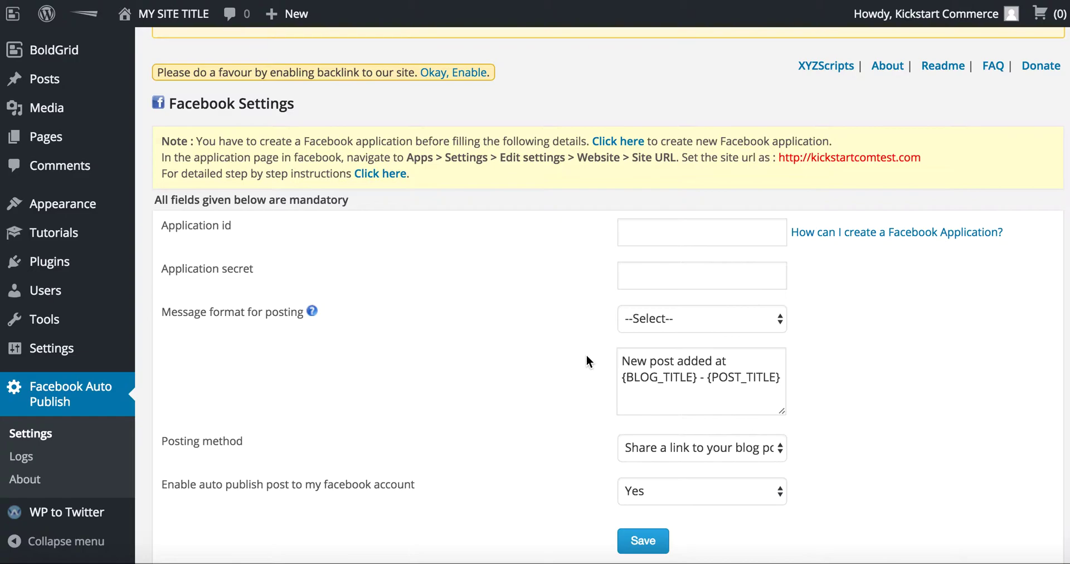
click(881, 237)
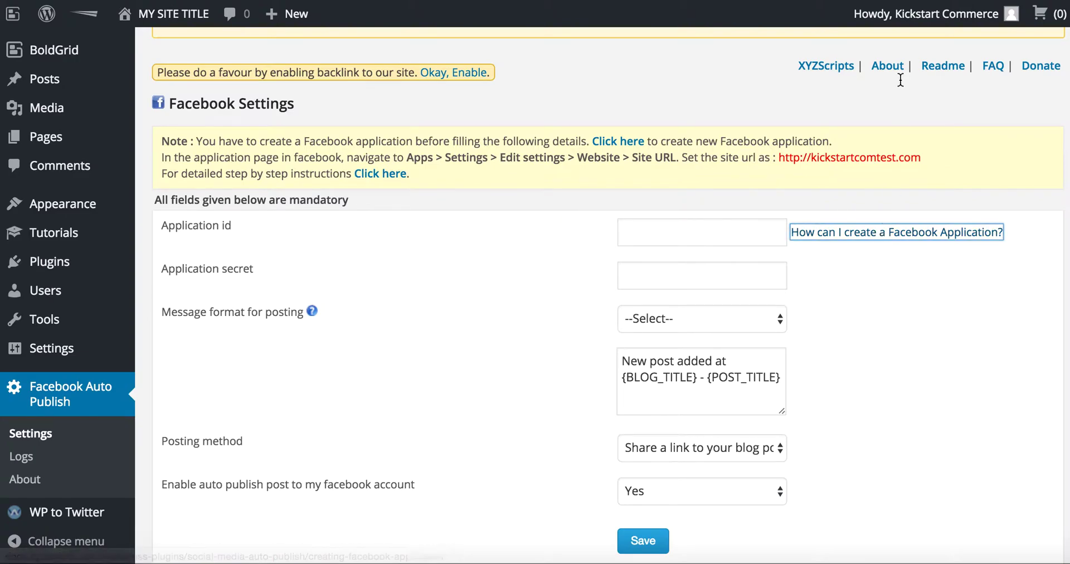
mouse_move(941, 13)
key(ctrl+Tab)
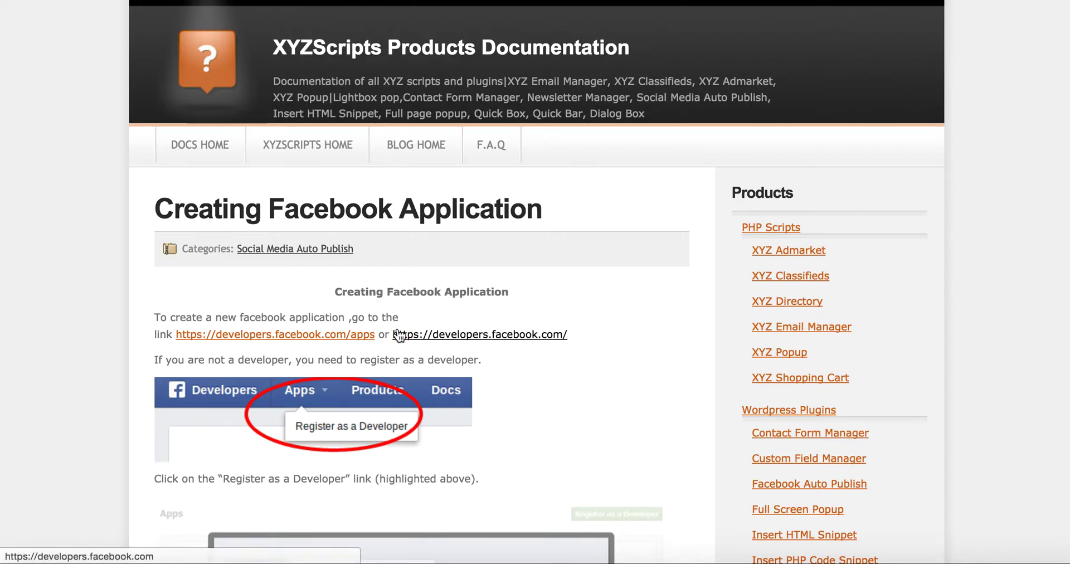
scroll(446, 424, down, 7)
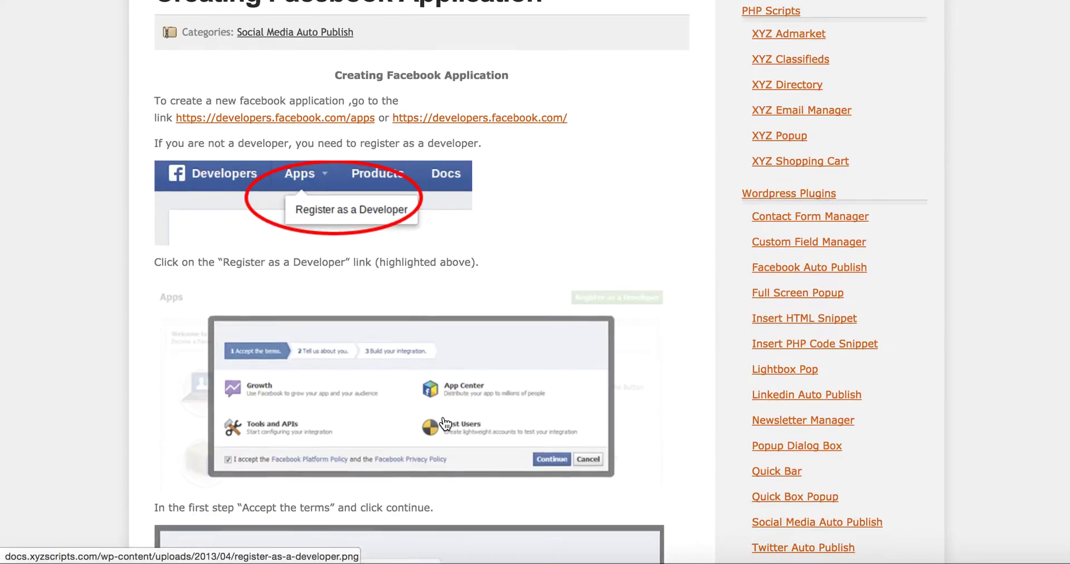
scroll(444, 423, up, 4)
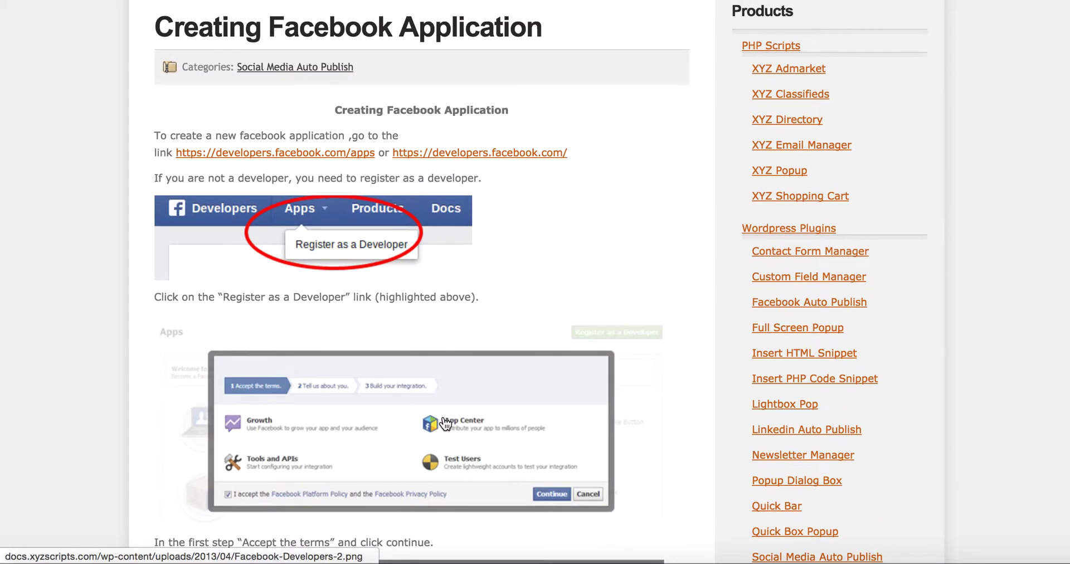
- From developers.facebook.com/apps, add a new Website app named 'KSC Com Test'
click(361, 159)
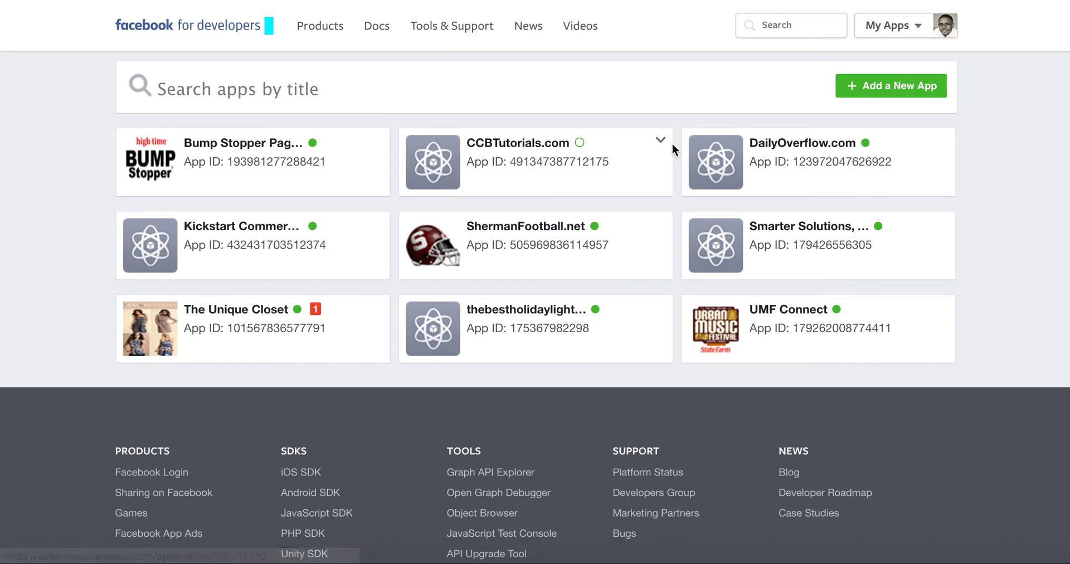
click(879, 86)
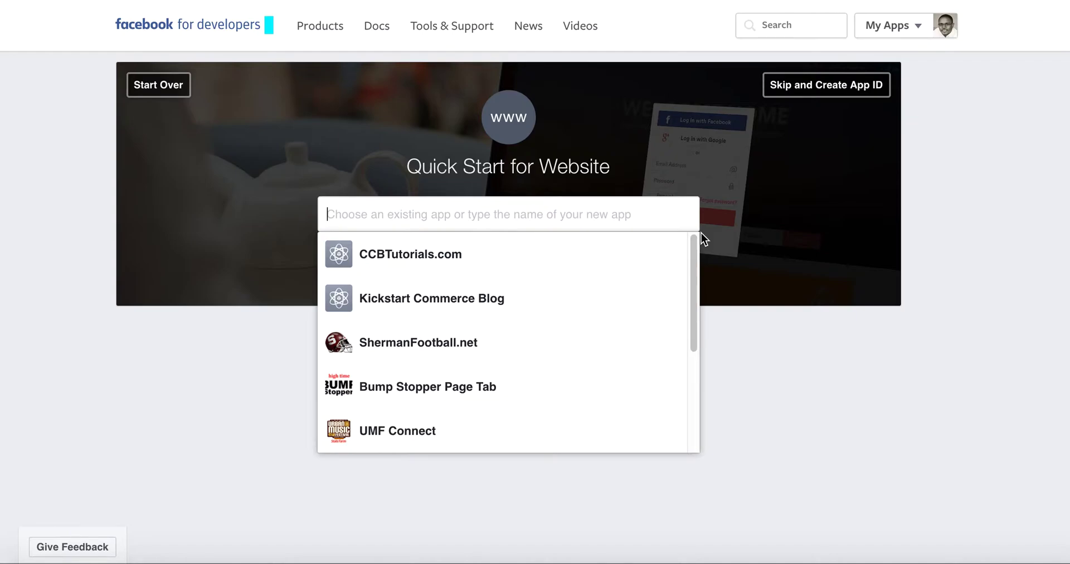
text(KC)
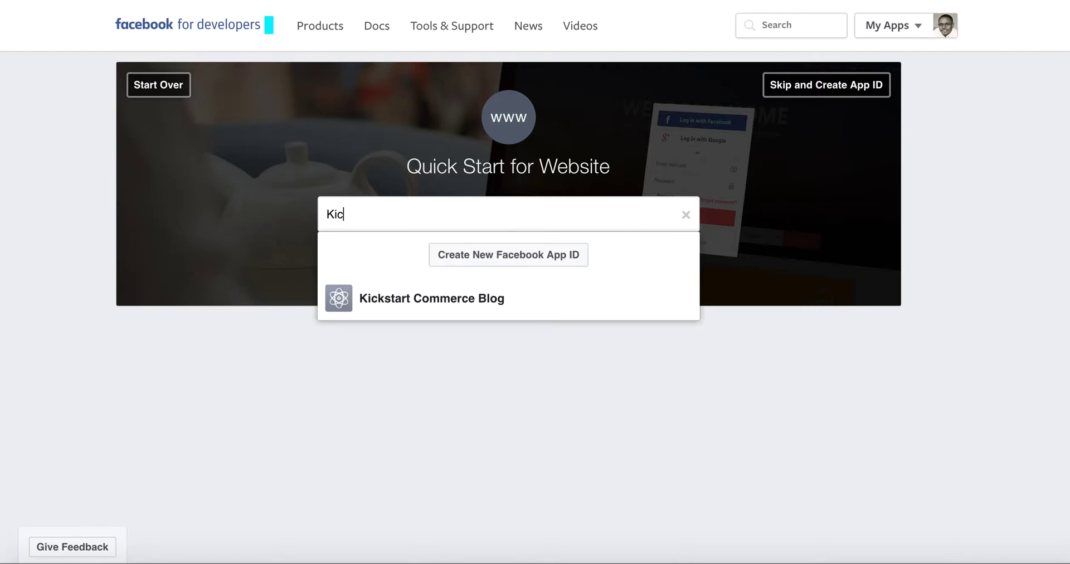
key(BackSpace)
text(SC Com Test)
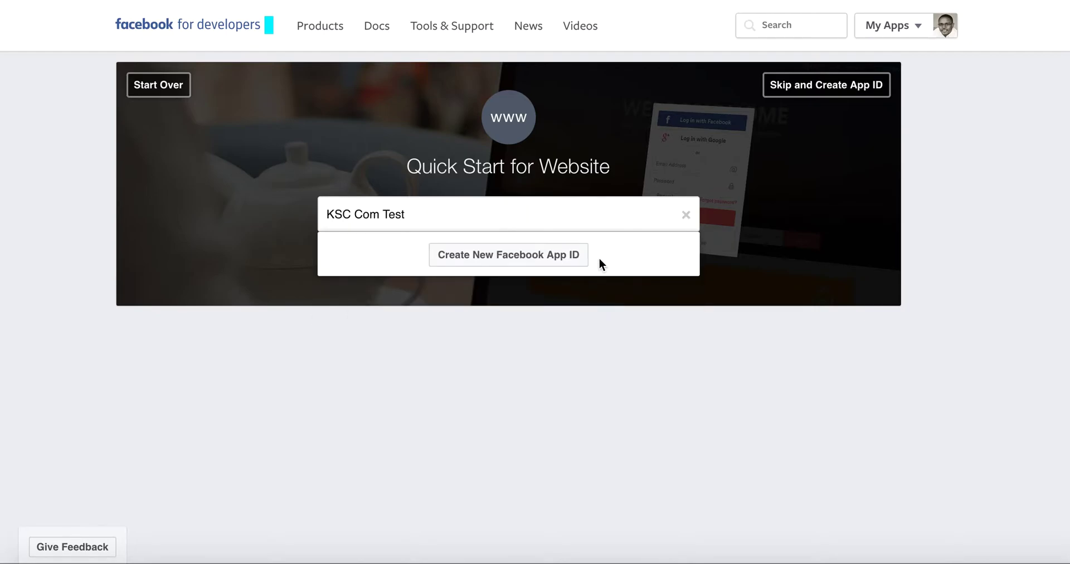
click(573, 262)
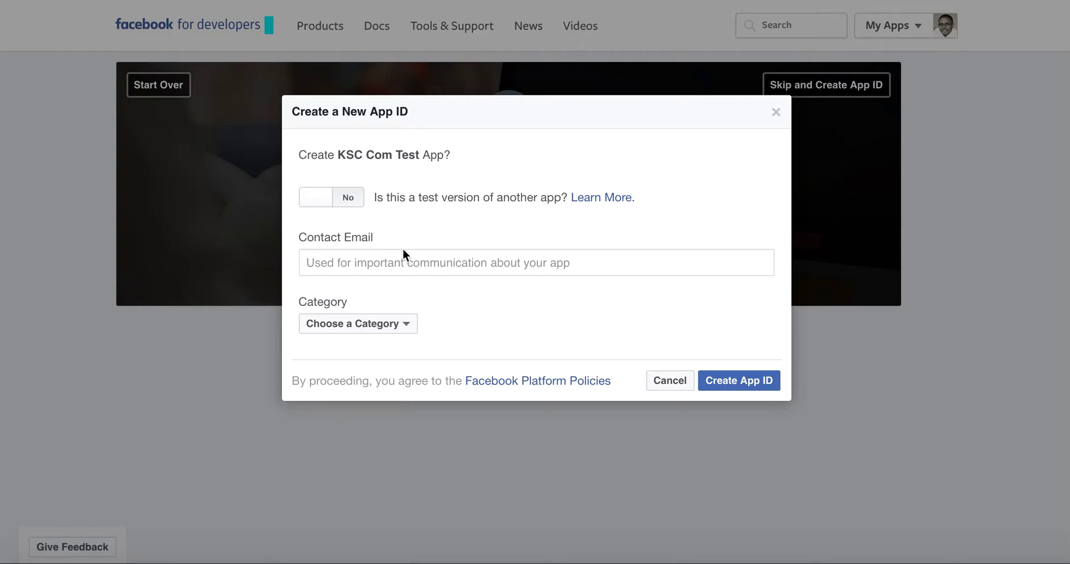
- Fill in the app's contact e-mail address
click(403, 267)
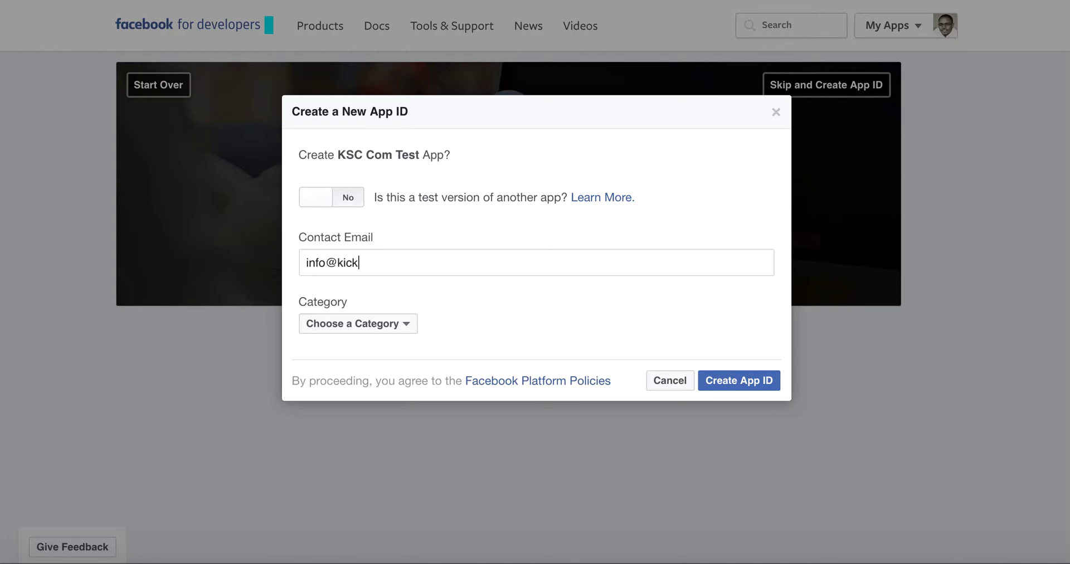
- Choose Business as the app category and submit Create App ID
click(395, 329)
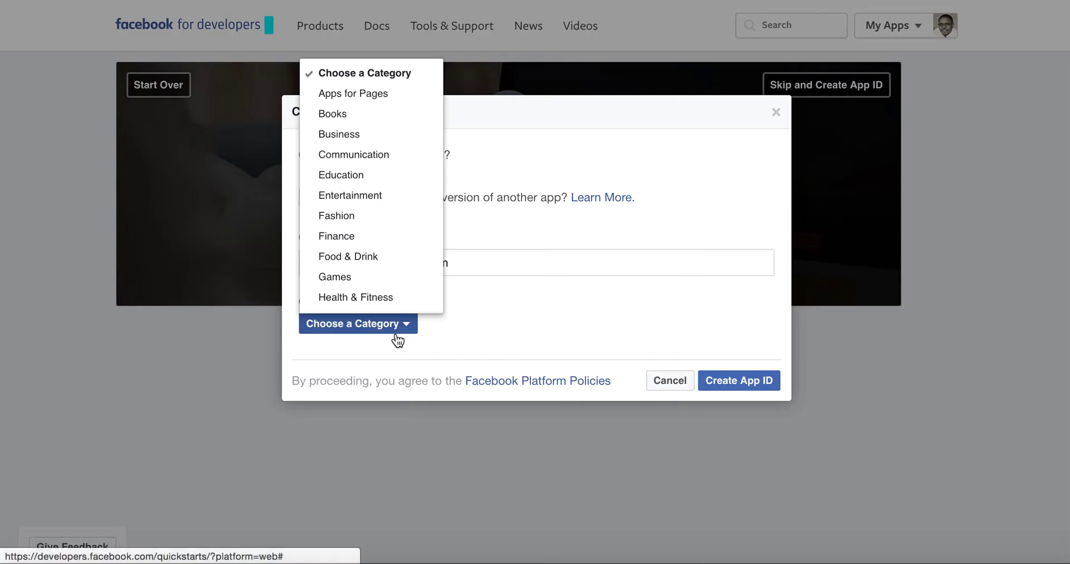
scroll(393, 302, down, 5)
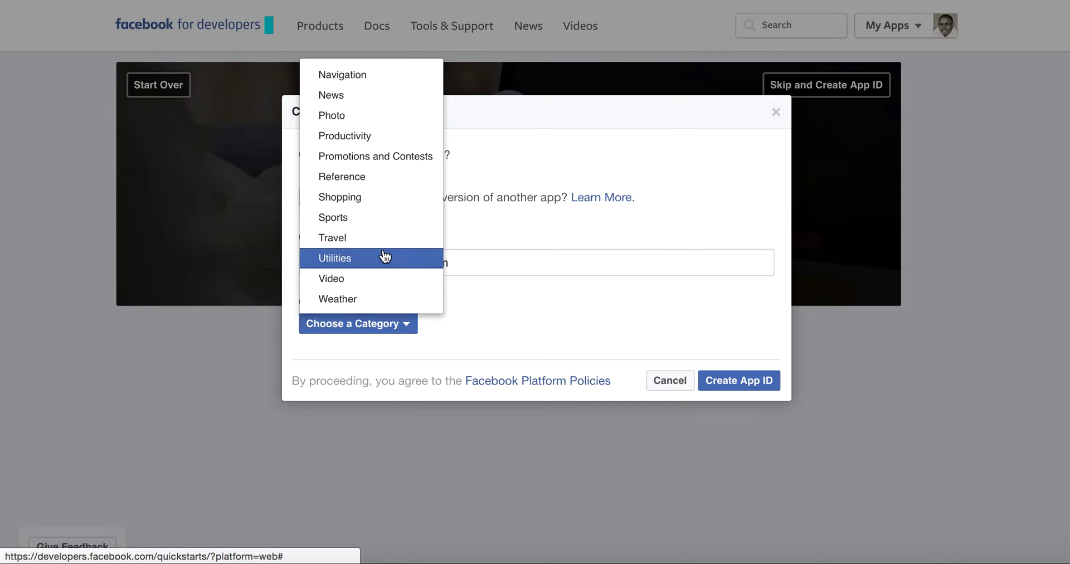
scroll(384, 257, up, 1)
scroll(385, 256, up, 3)
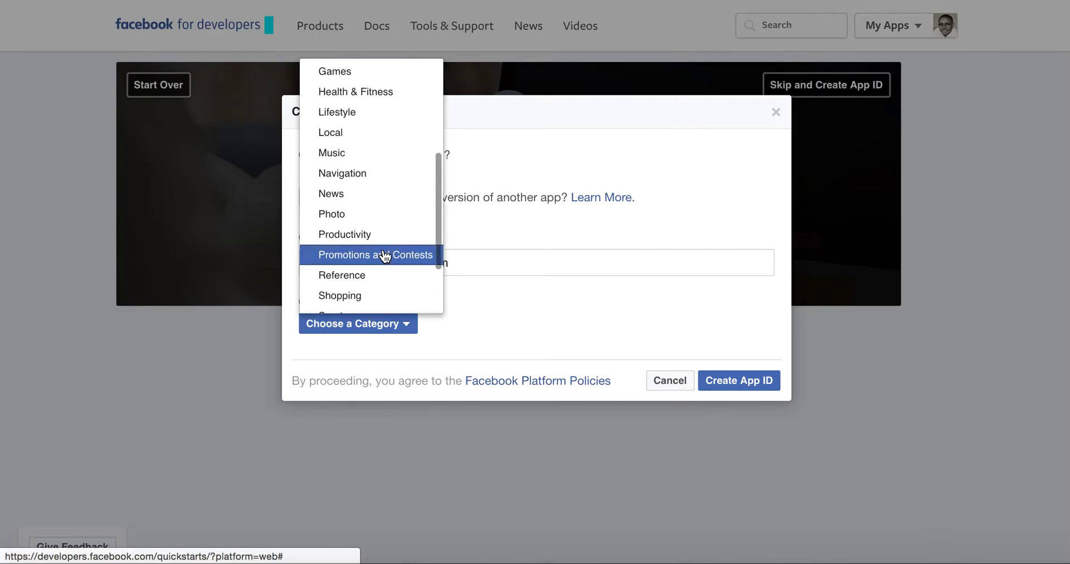
scroll(385, 256, up, 4)
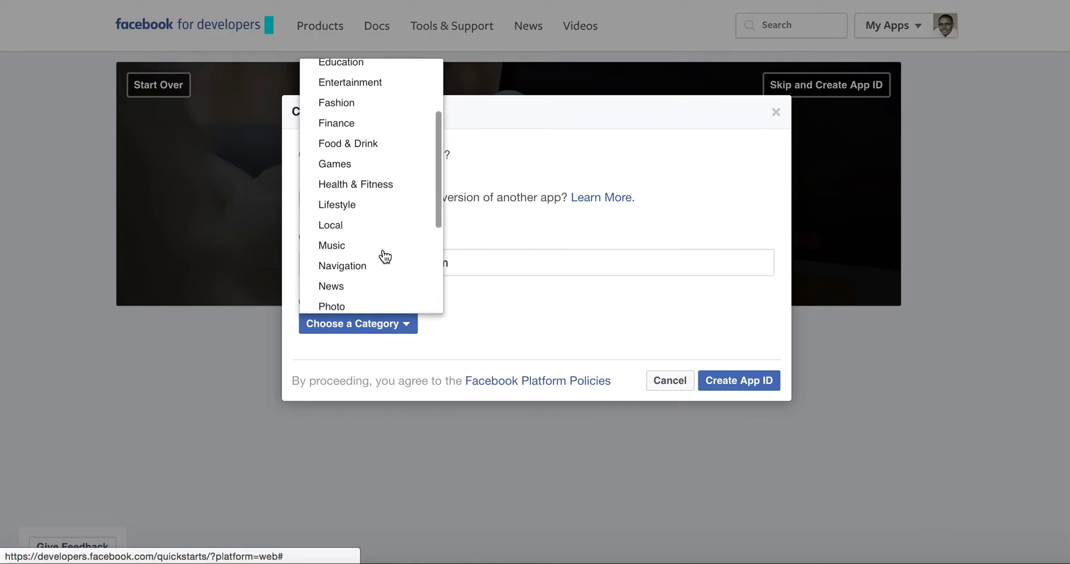
scroll(385, 257, up, 2)
scroll(384, 256, up, 2)
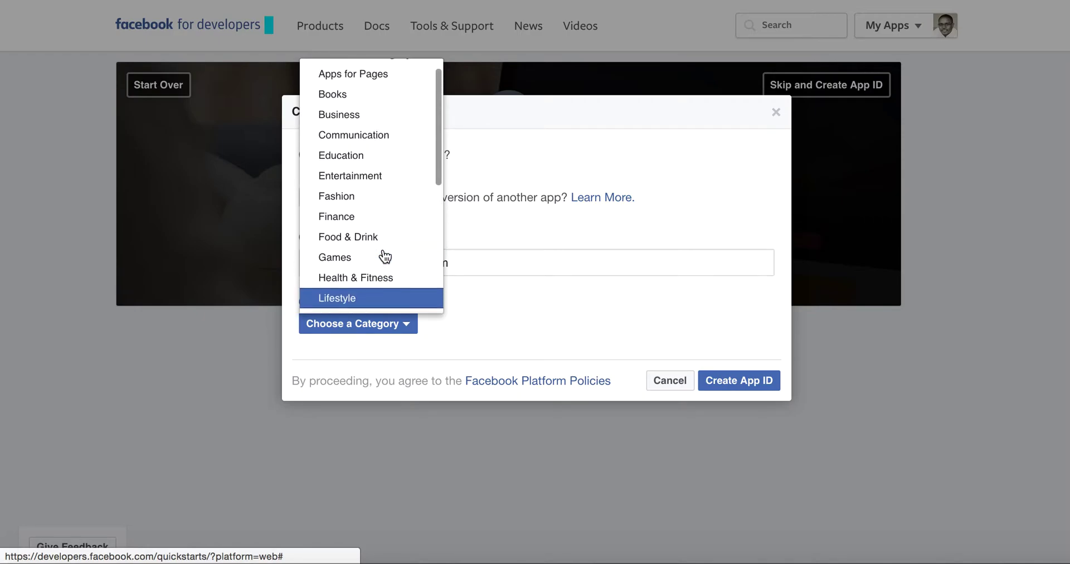
scroll(384, 256, up, 1)
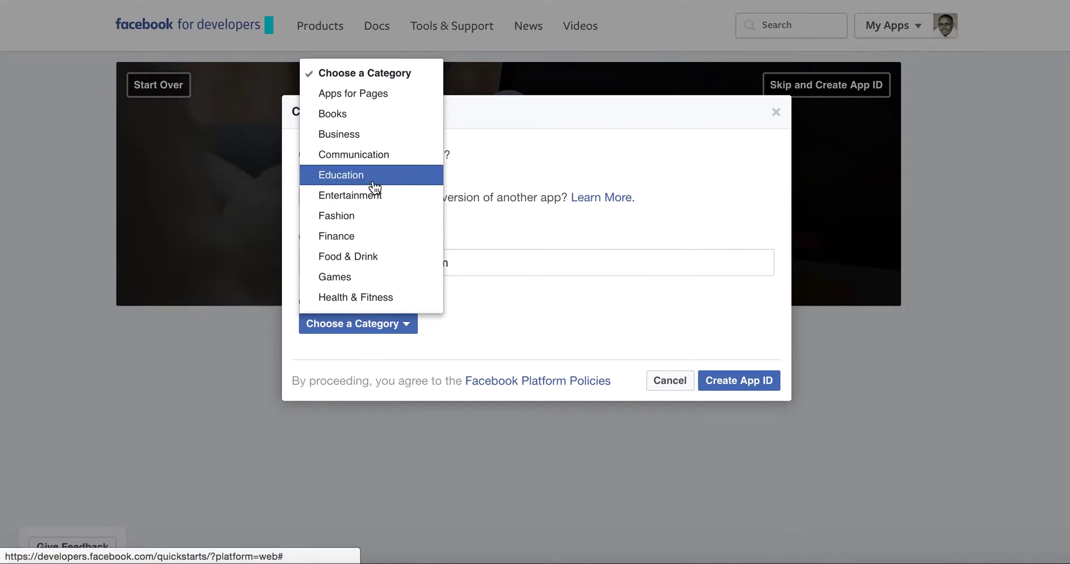
click(340, 134)
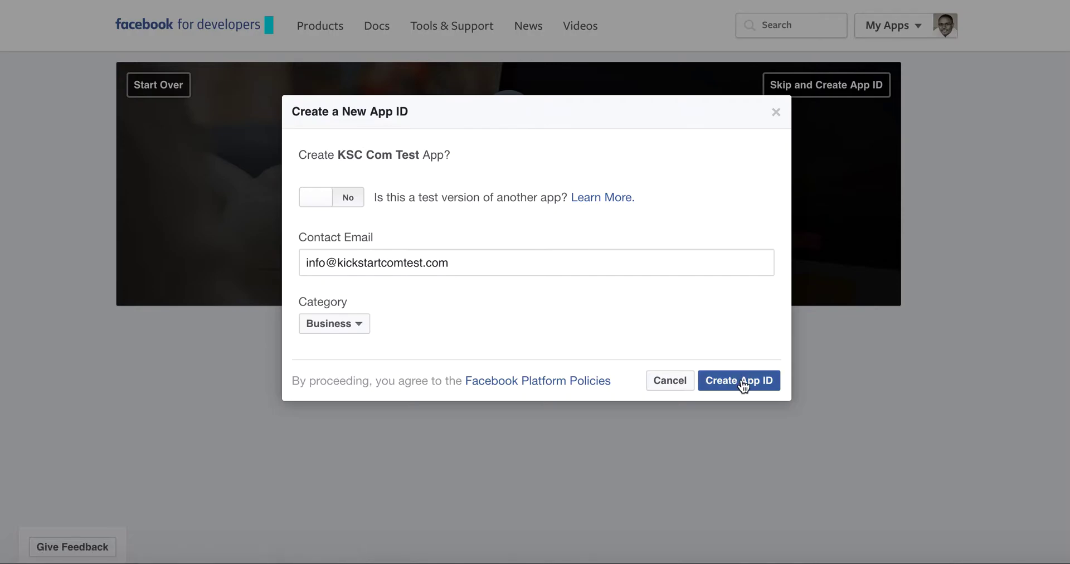
click(741, 384)
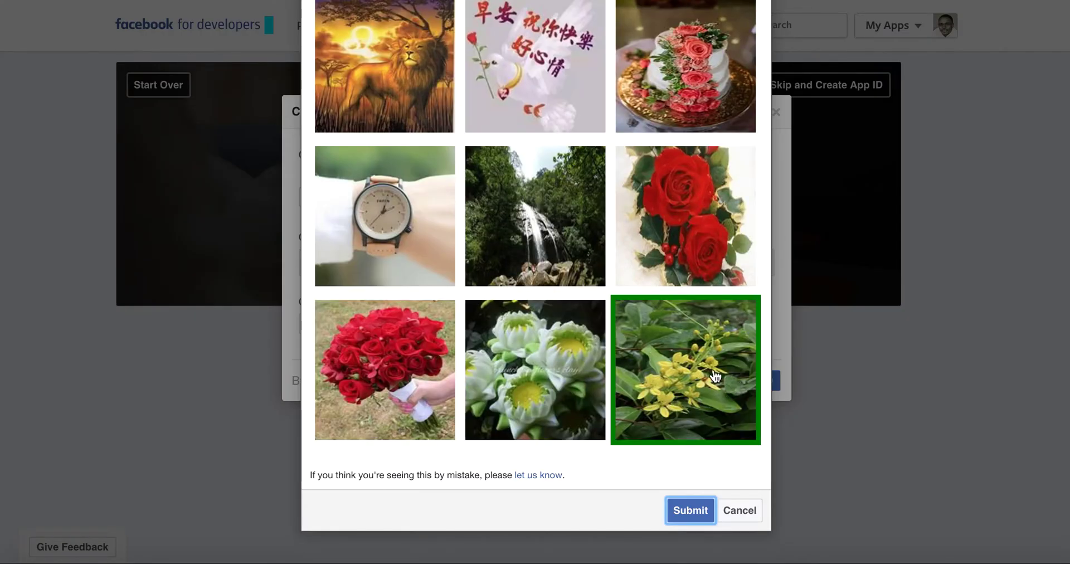
- Pass the security check by picking the roses, rose cake, lotus and bouquet photos
scroll(713, 374, up, 3)
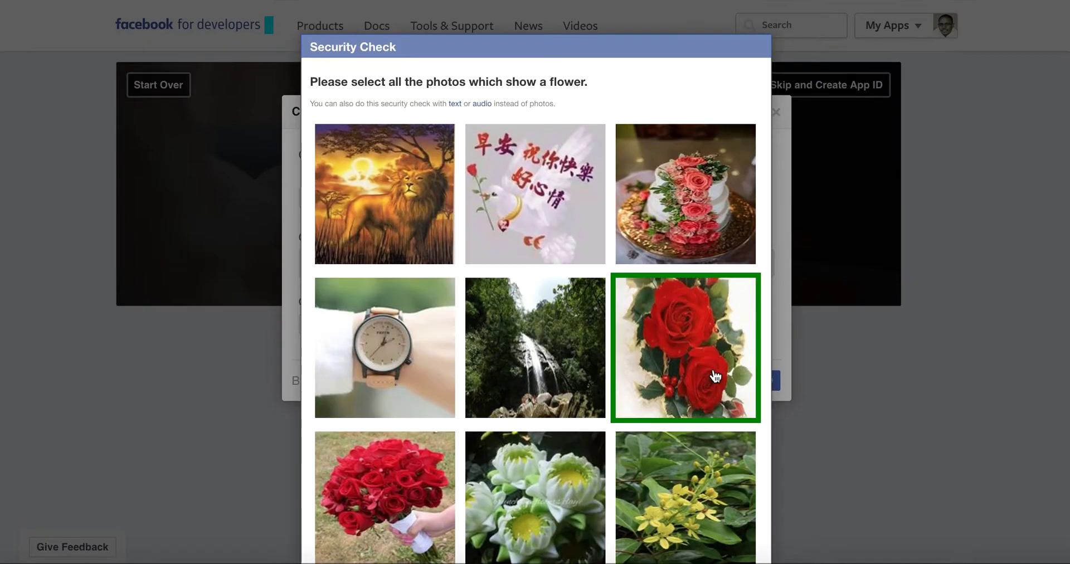
scroll(715, 377, down, 1)
scroll(715, 377, down, 1)
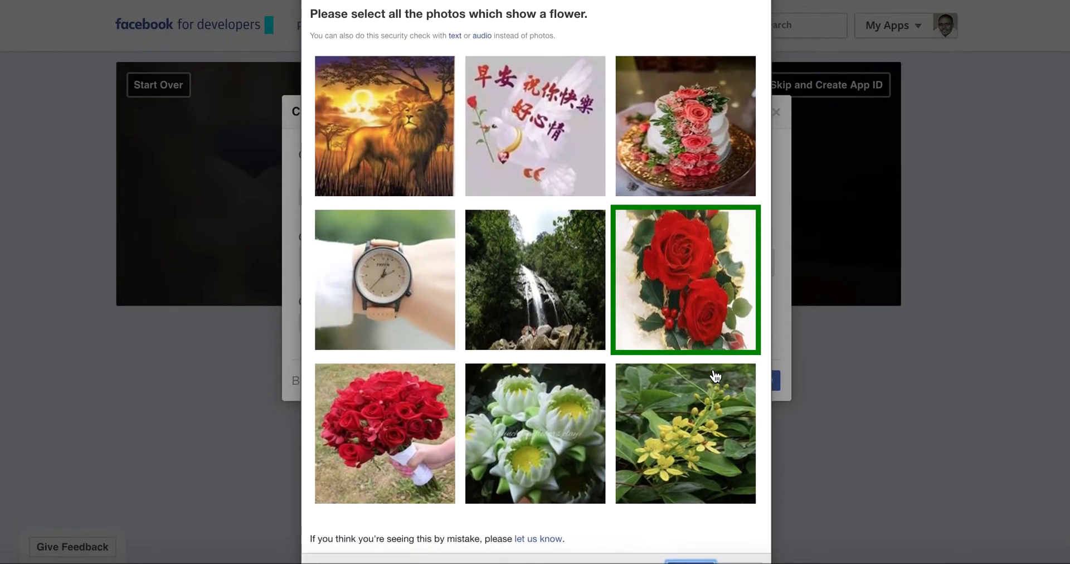
click(689, 285)
click(683, 130)
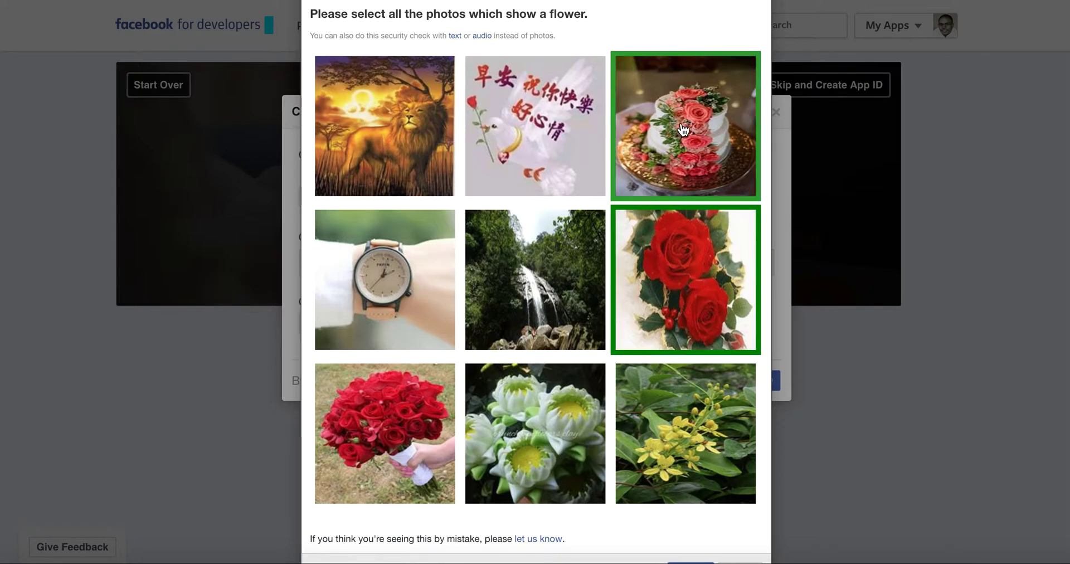
click(573, 415)
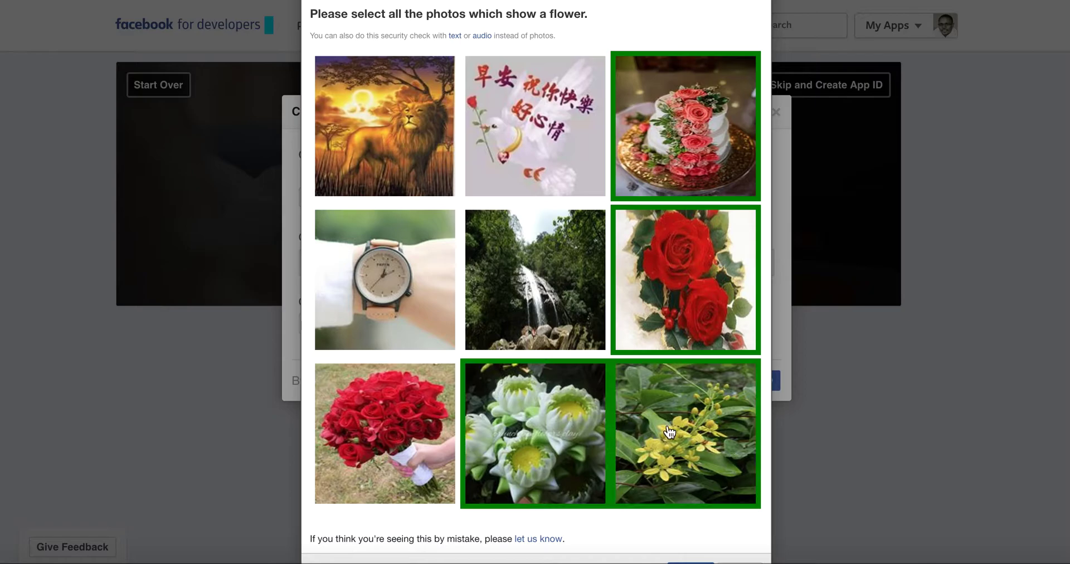
click(429, 432)
scroll(653, 441, down, 1)
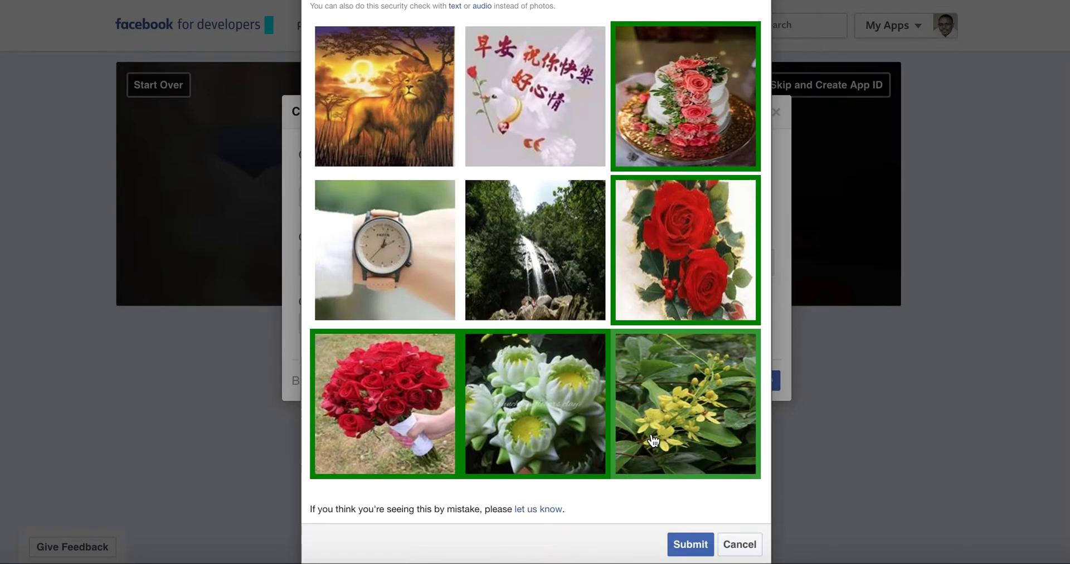
click(691, 510)
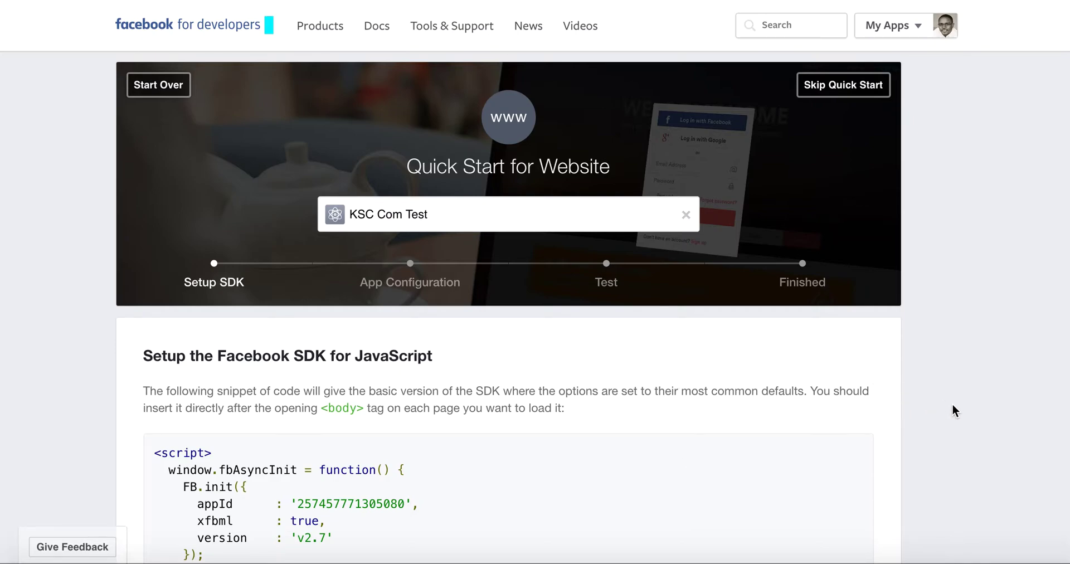
scroll(952, 406, down, 1)
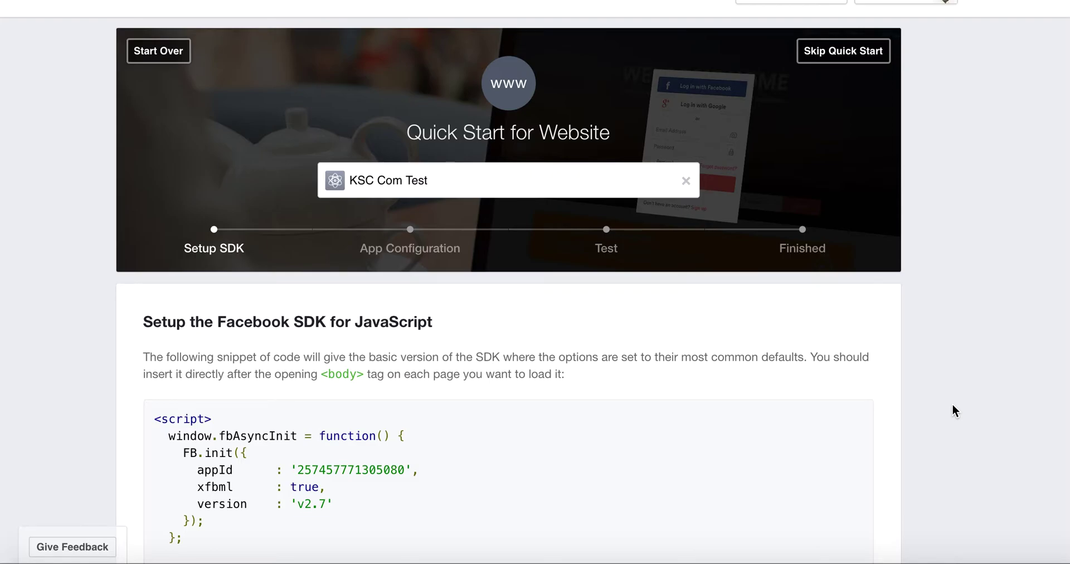
scroll(952, 404, down, 10)
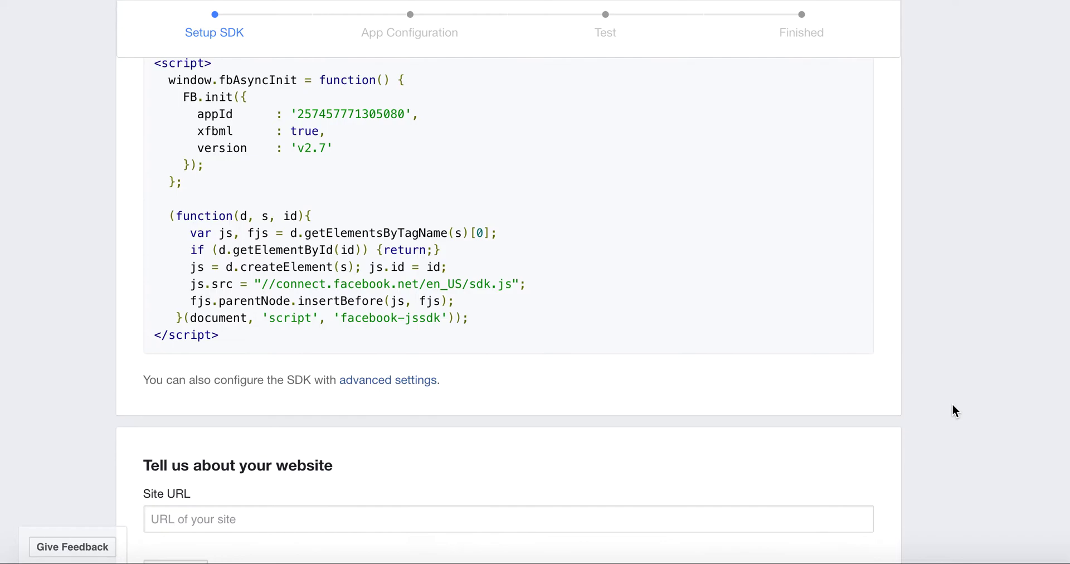
scroll(955, 411, down, 3)
click(717, 435)
text(htt)
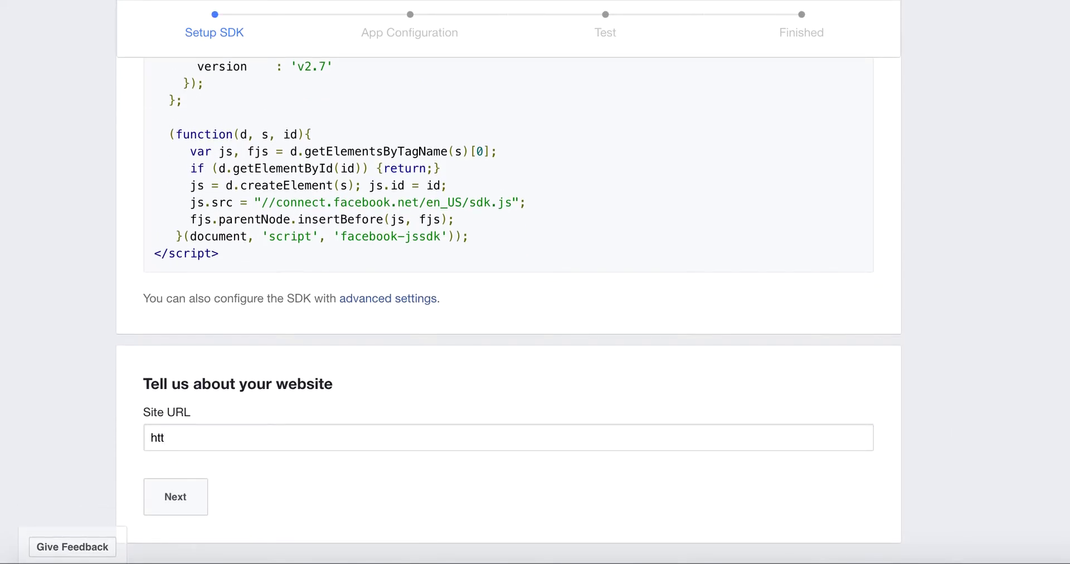
text(p://kickstartcomtest.com)
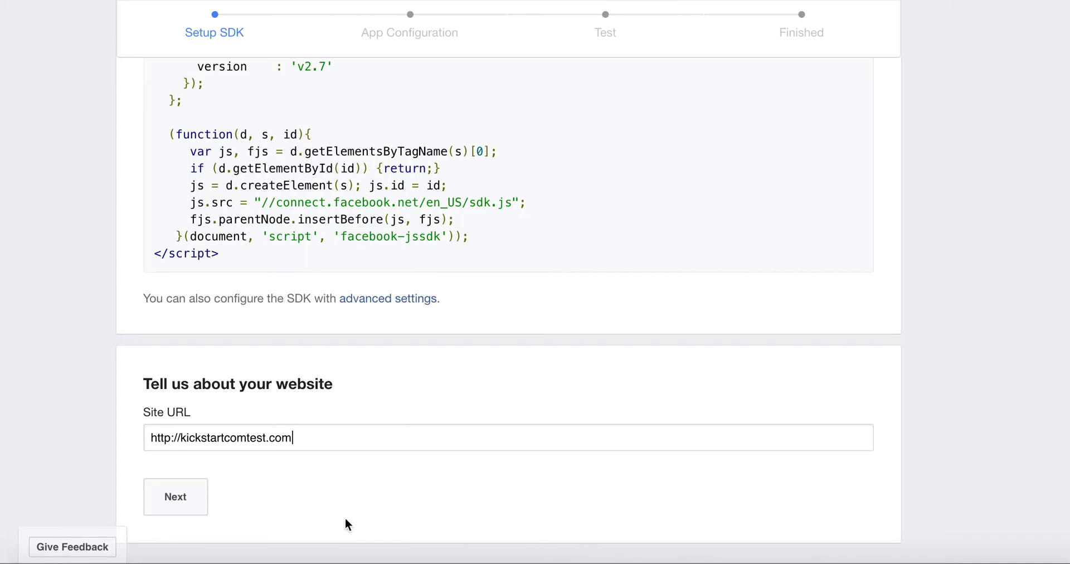
click(173, 495)
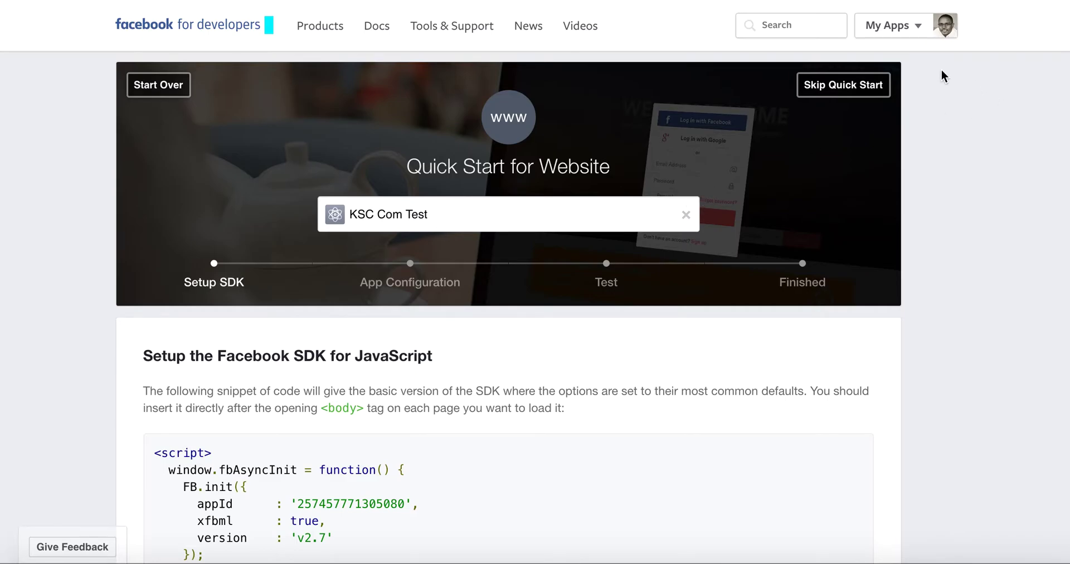
mouse_move(903, 27)
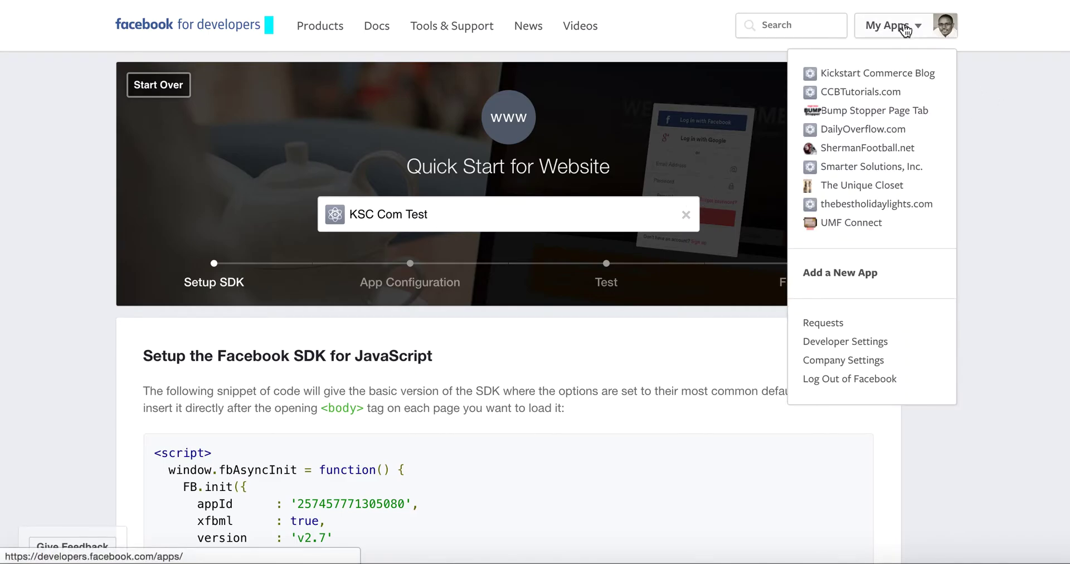
- Go to My Apps and select the App ID shown on the KSC Com Test card
click(902, 28)
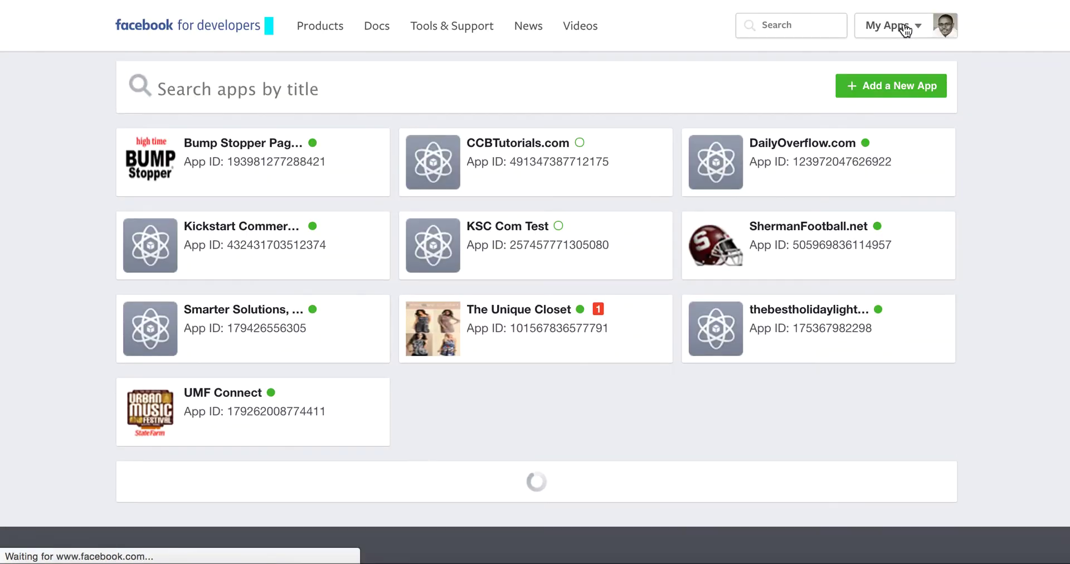
mouse_move(895, 29)
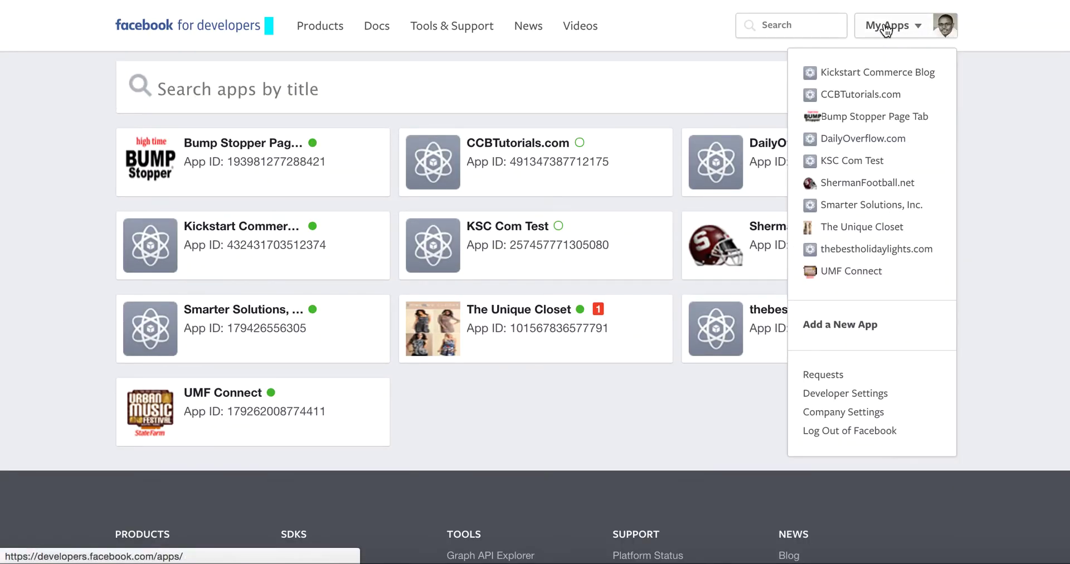
mouse_move(557, 232)
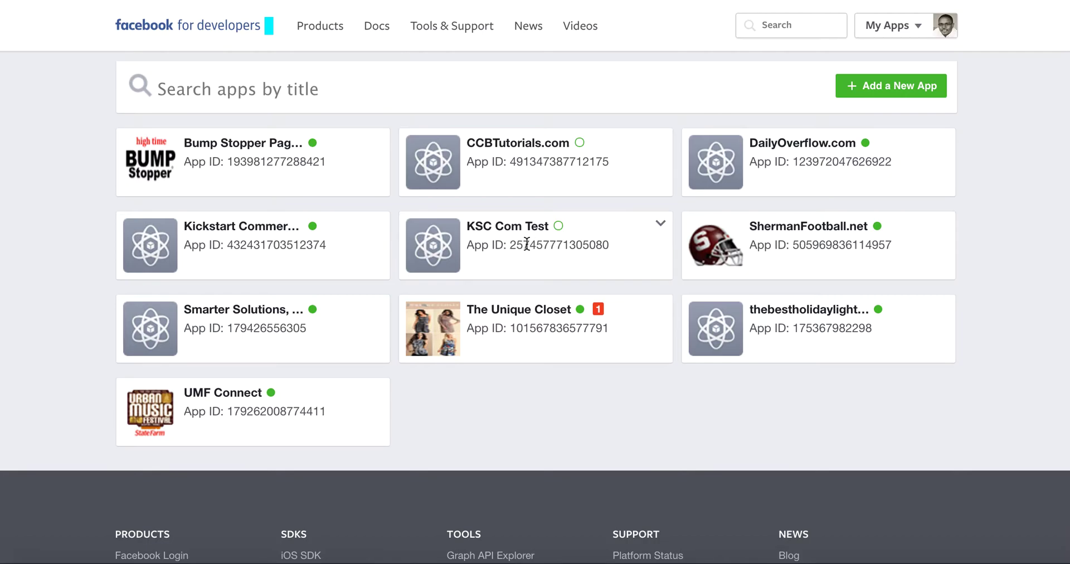
drag(610, 245, 511, 246)
key(ctrl+c)
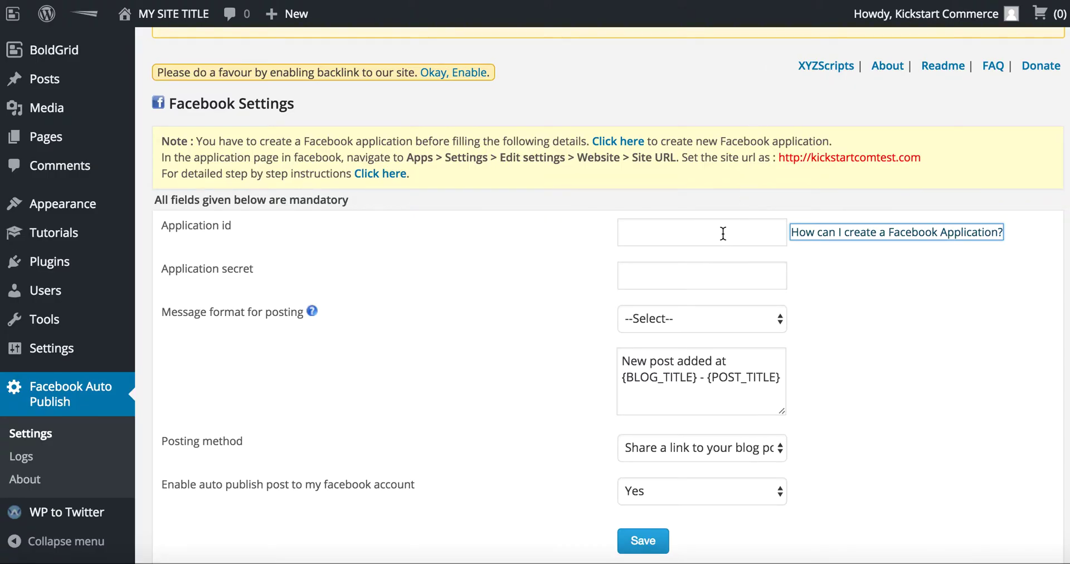
- Paste the copied app ID into the Application id field, then return to the Facebook tab
click(723, 230)
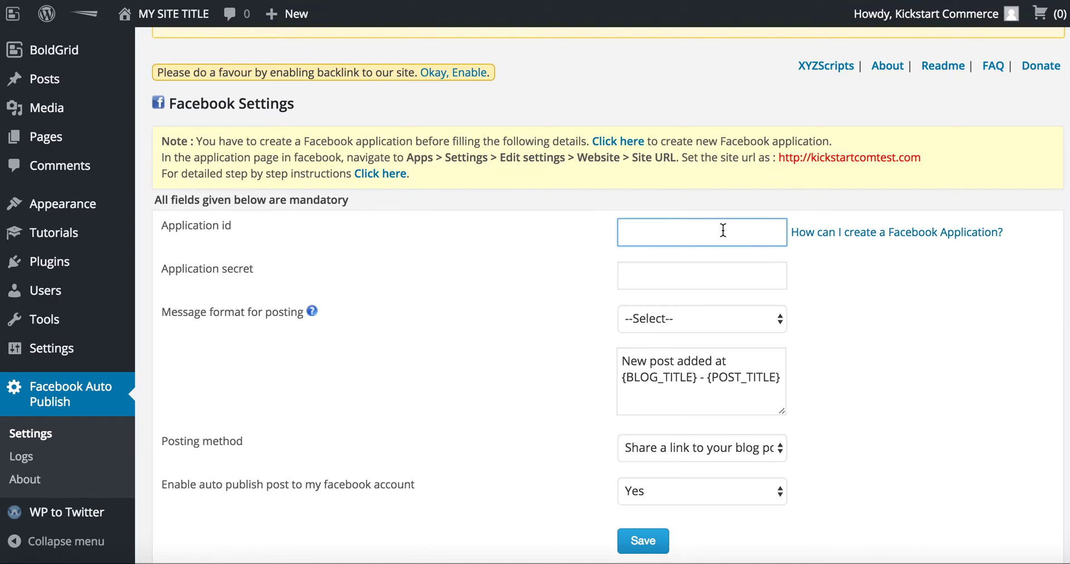
key(ctrl+v)
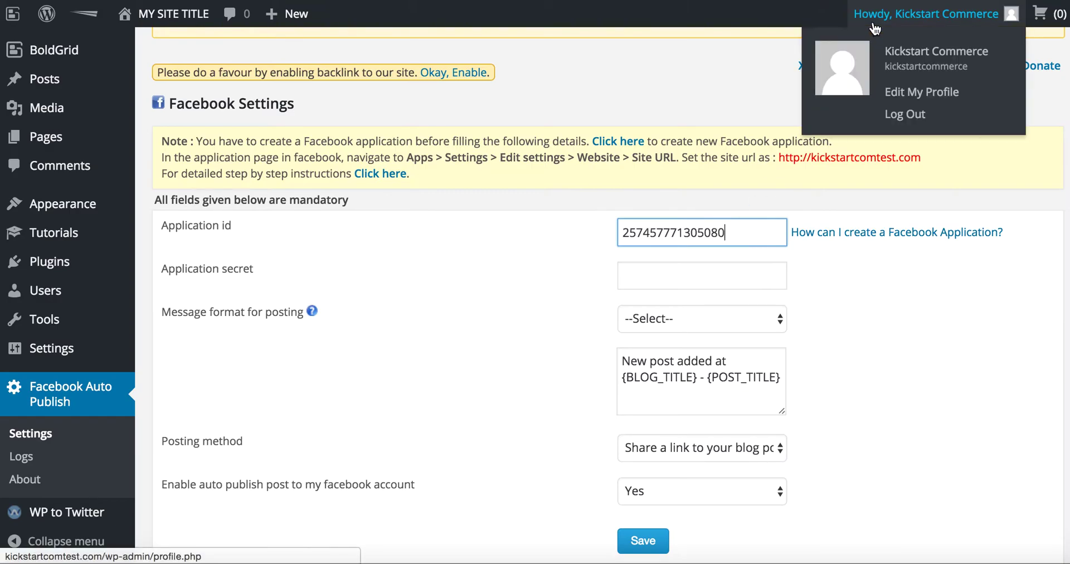
key(ctrl+Tab)
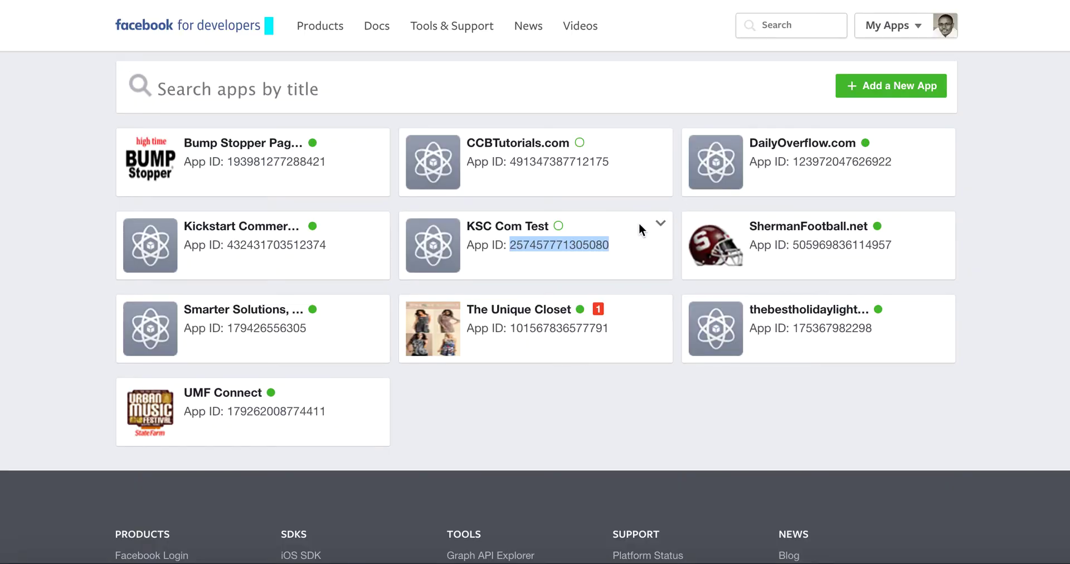
- Open the KSC Com Test dashboard, reveal the App Secret with the account password, and select it
click(532, 232)
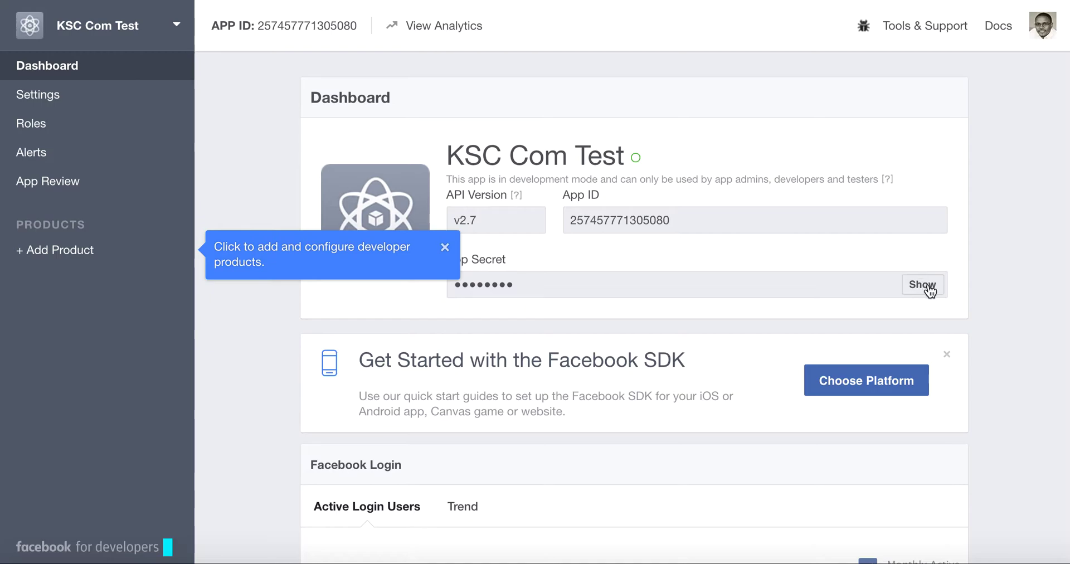
click(445, 248)
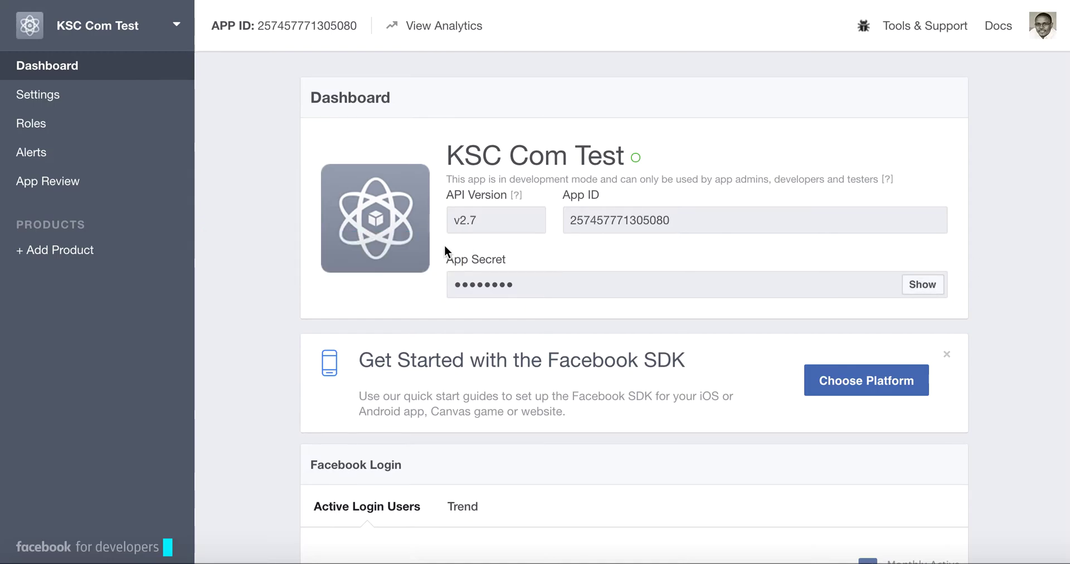
click(935, 294)
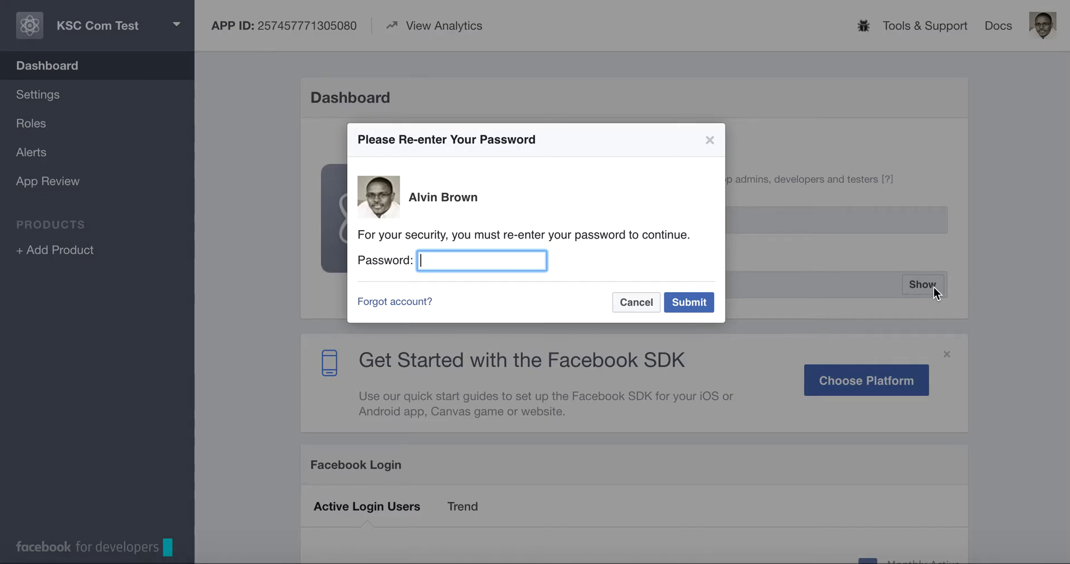
text(•••••••••••)
key(Return)
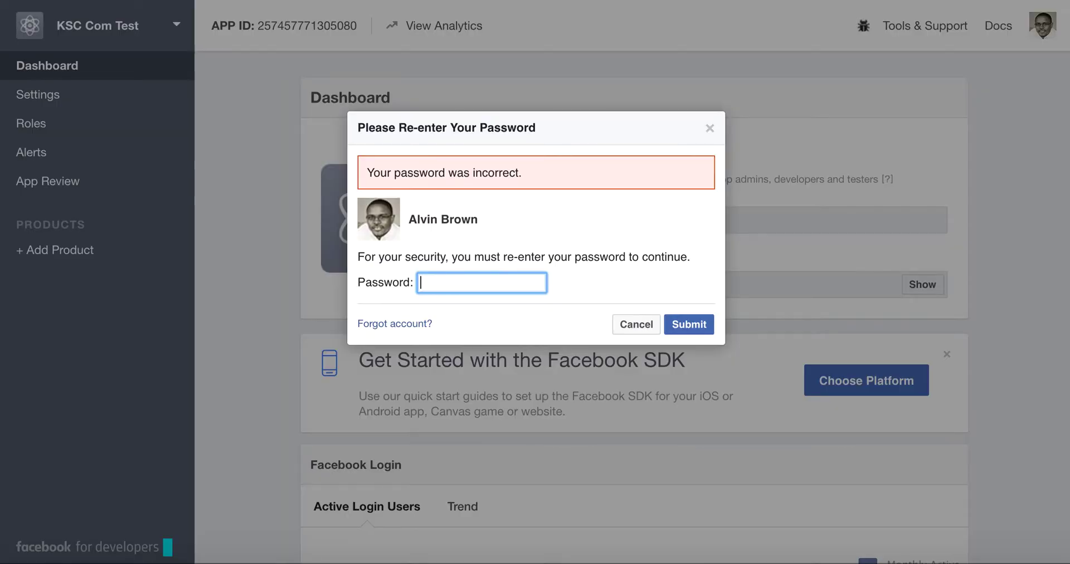
text(••••••••)
key(Return)
text(••••••••)
key(Return)
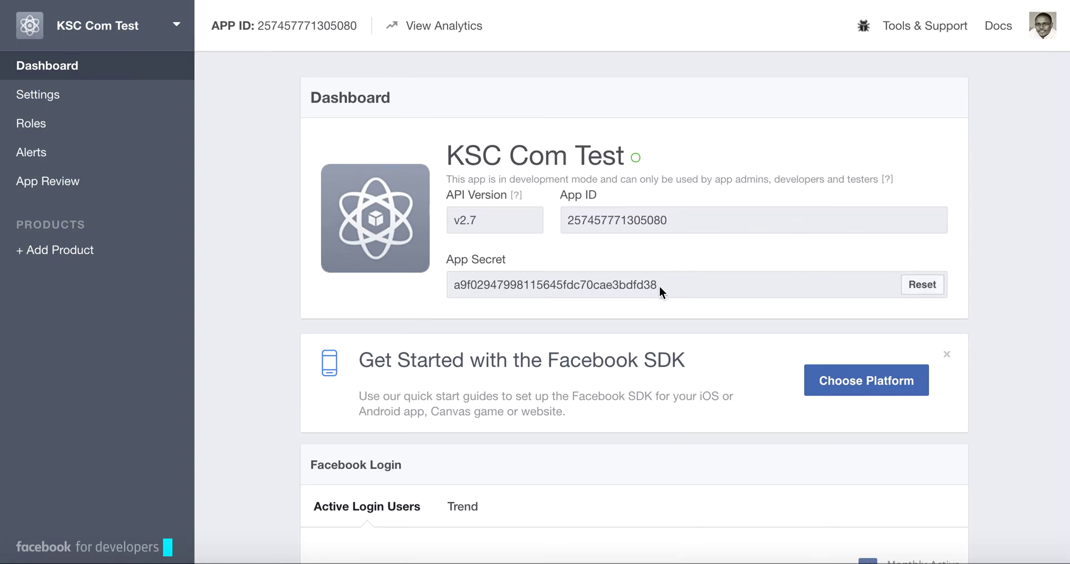
drag(659, 289, 452, 283)
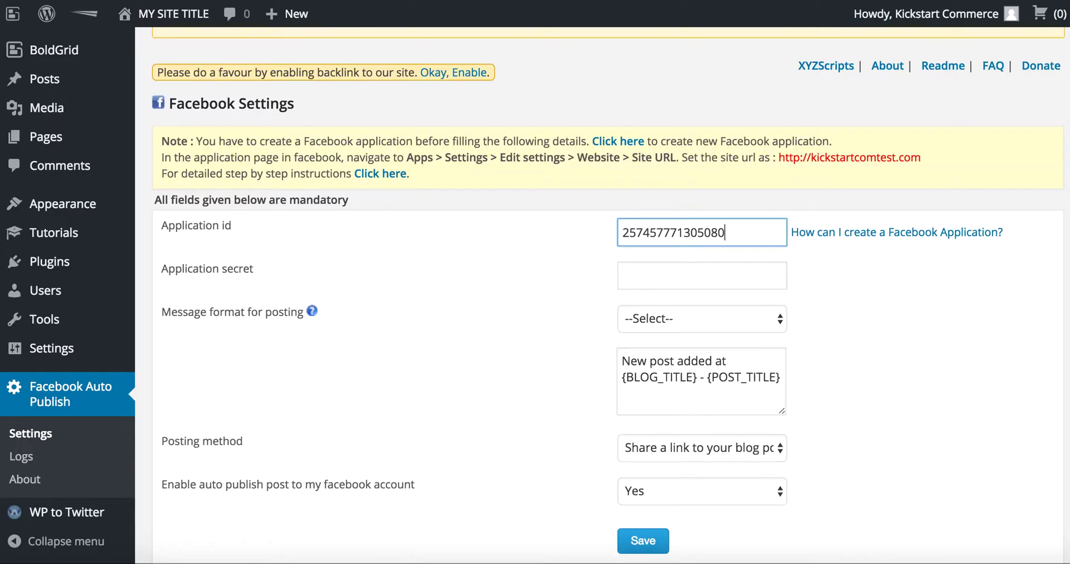
- Paste the copied app secret into the Application secret field
click(700, 269)
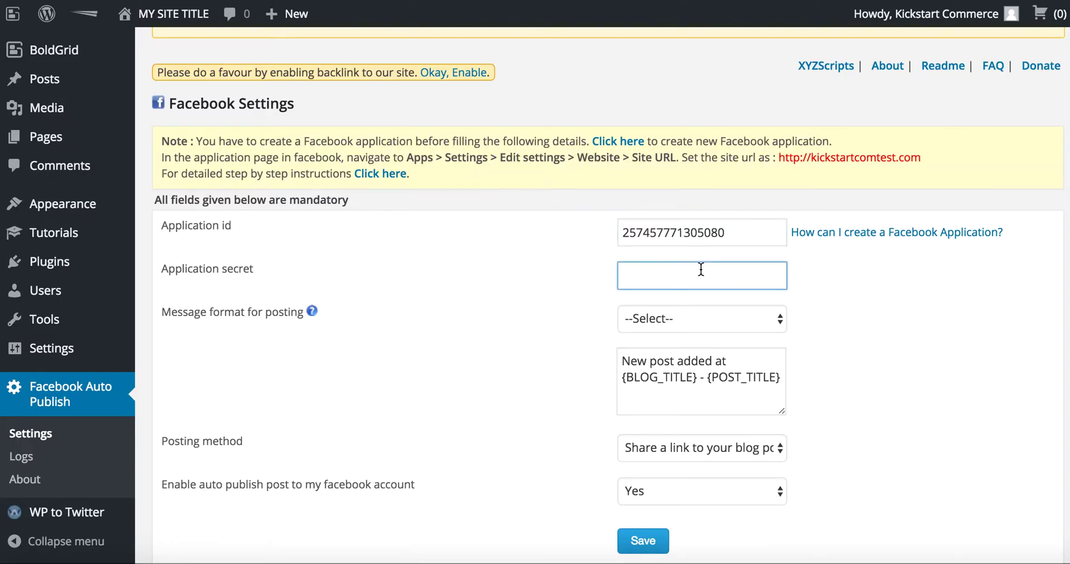
key(ctrl+v)
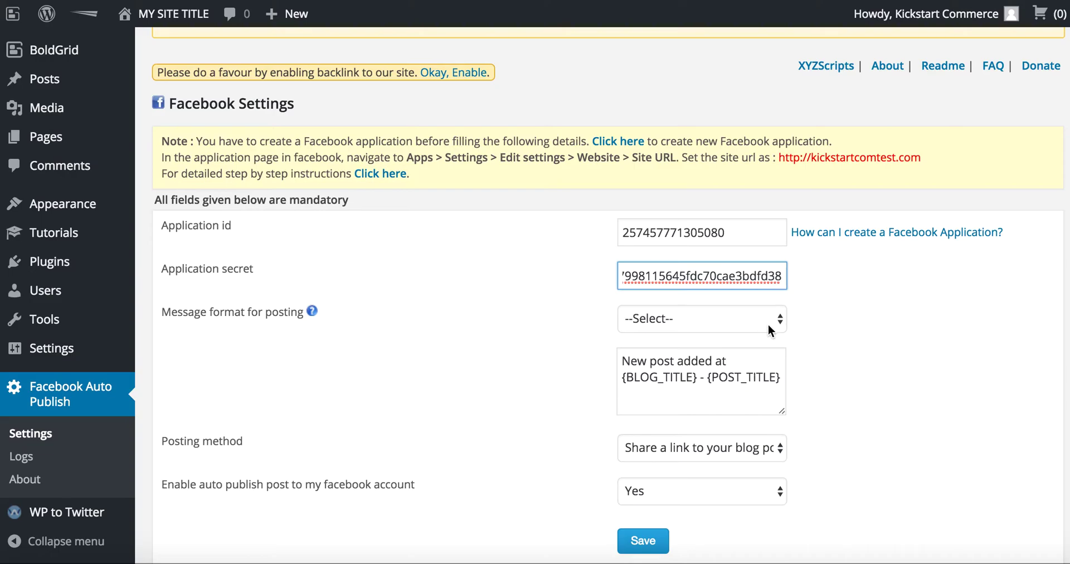
scroll(494, 330, down, 3)
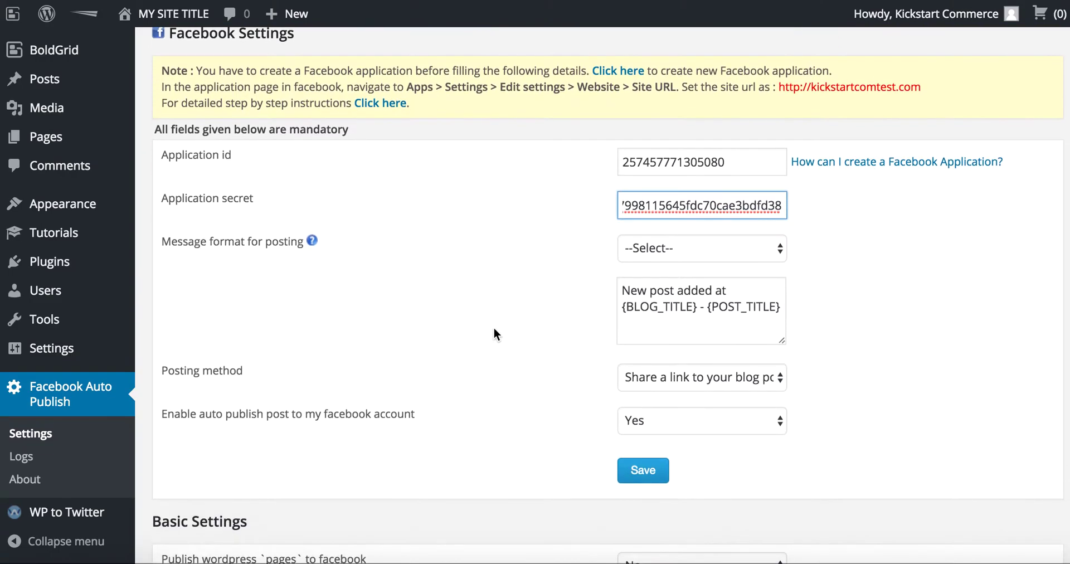
- Insert the {POST_TITLE} placeholder into the message and delete the duplicate {POST_TITLE} line
click(672, 245)
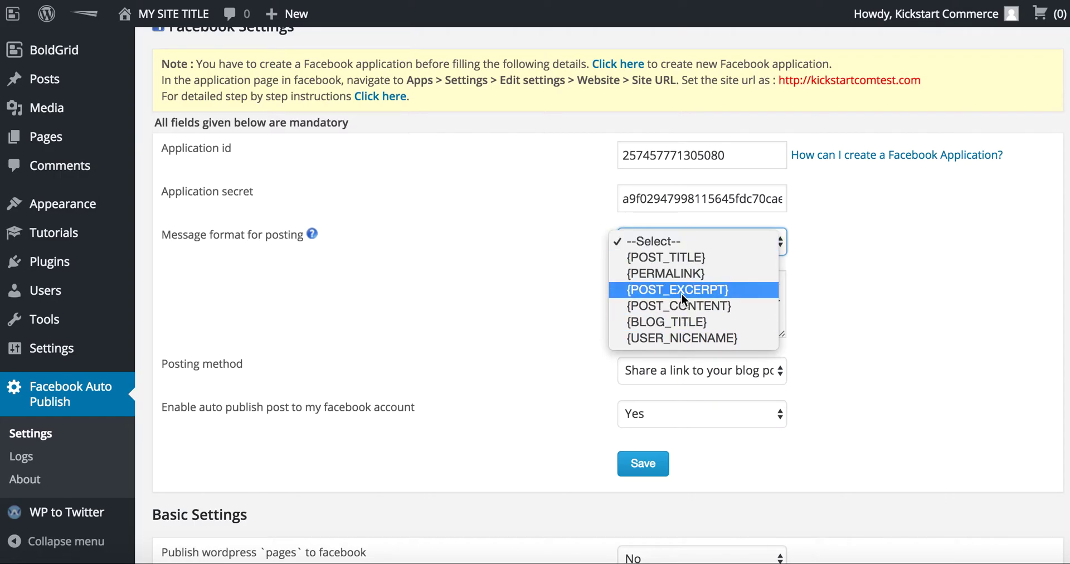
click(679, 258)
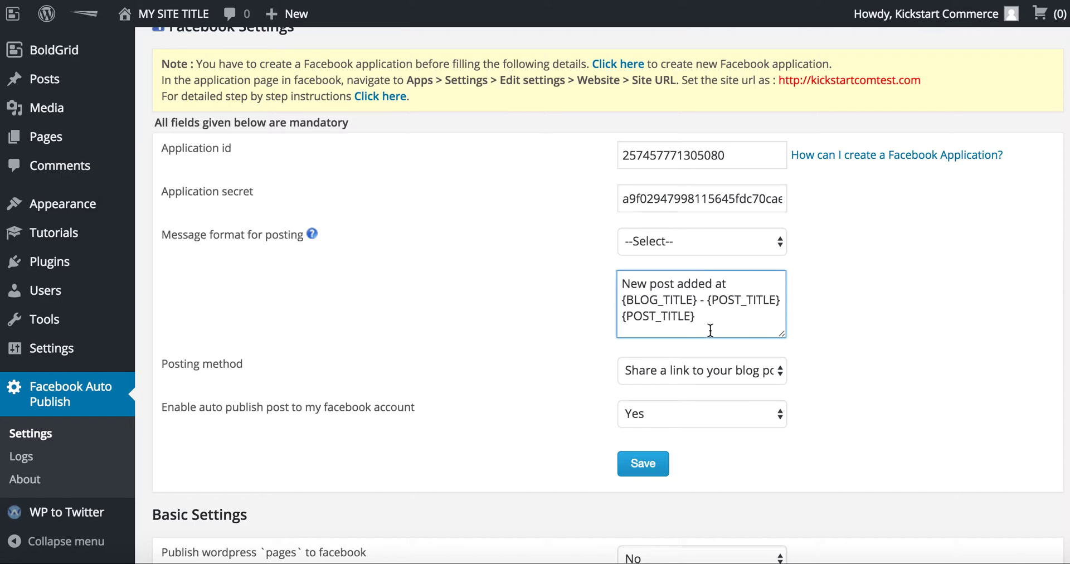
drag(699, 315, 617, 311)
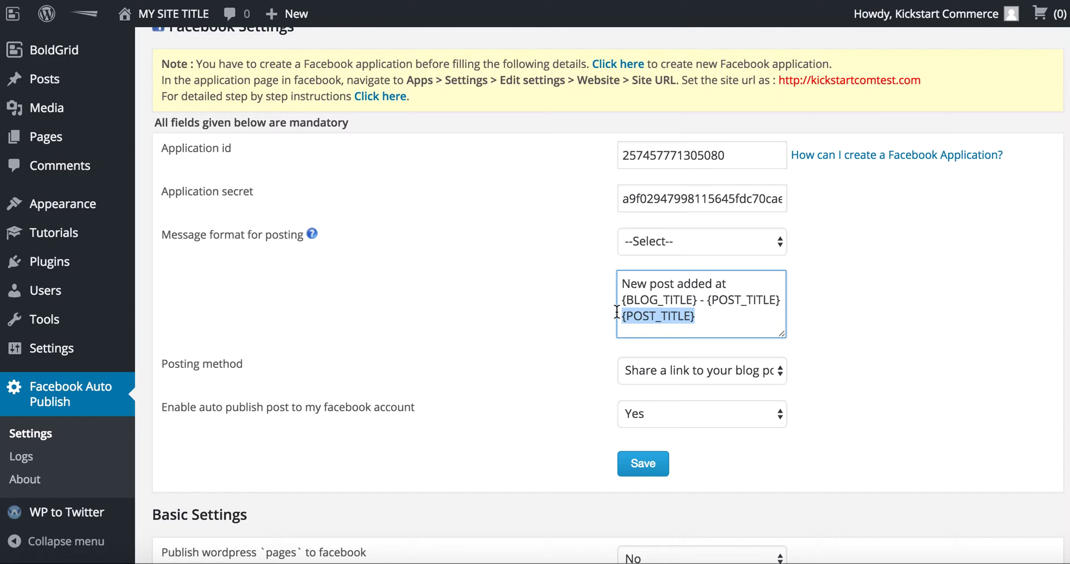
key(BackSpace)
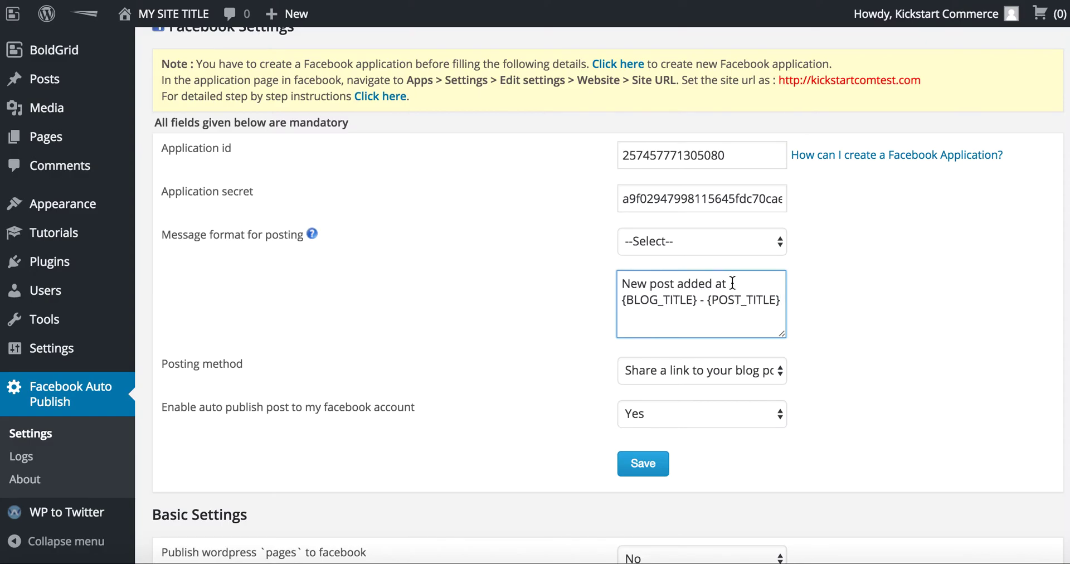
- Replace 'added at' with ':', capitalise 'Post', remove {BLOG_TITLE}, and end with ' - '
drag(724, 283, 674, 284)
text(:)
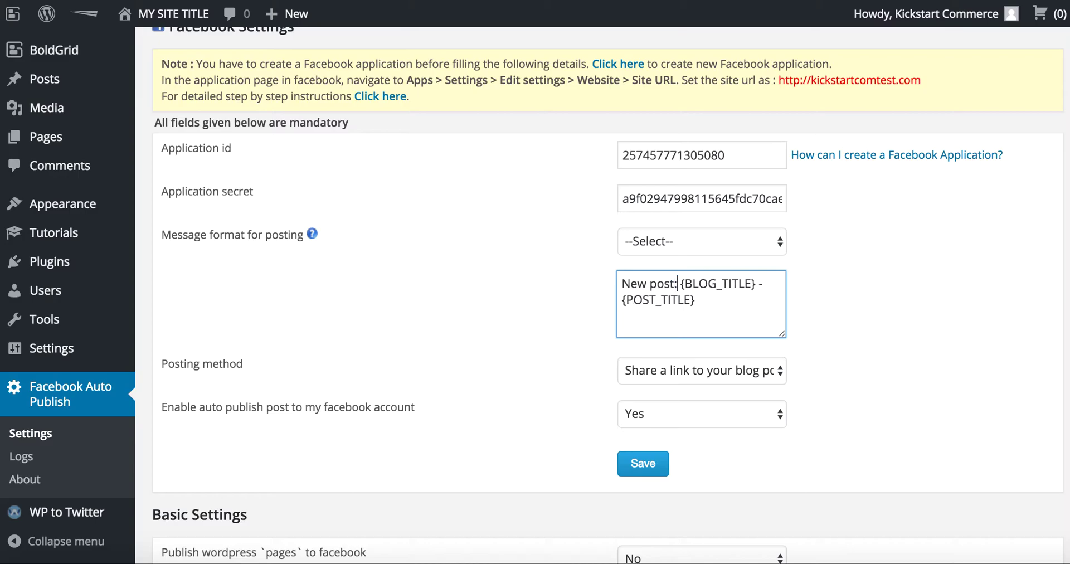
click(656, 284)
key(BackSpace)
text(P)
drag(764, 284, 681, 286)
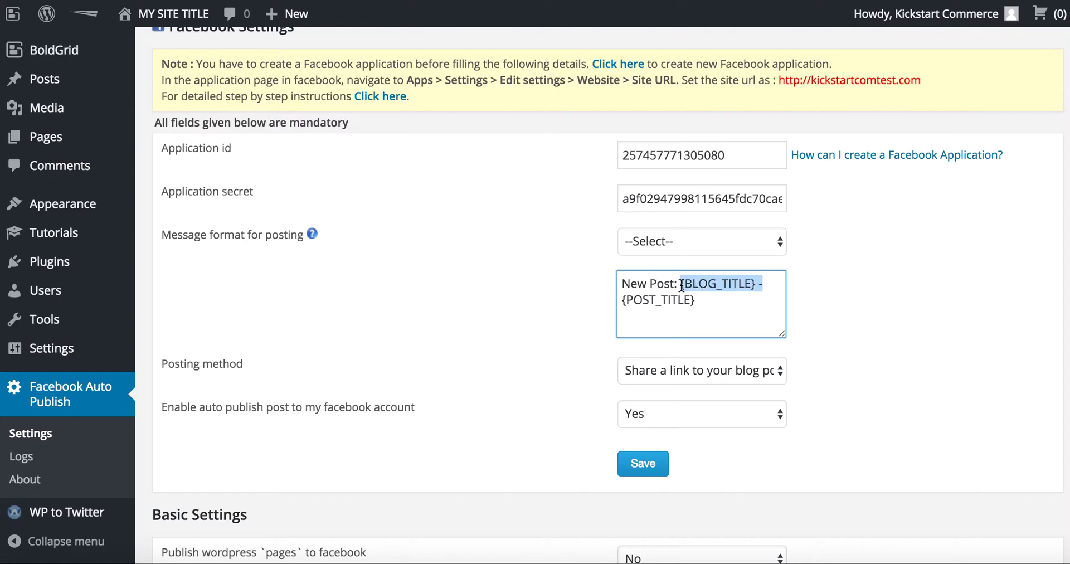
key(BackSpace)
key(BackSpace)
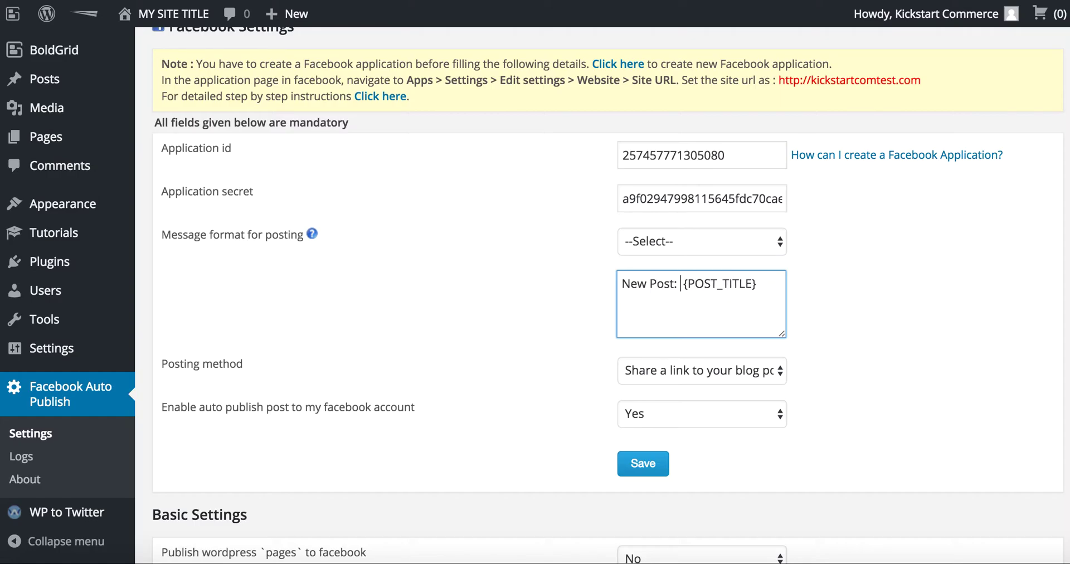
click(759, 284)
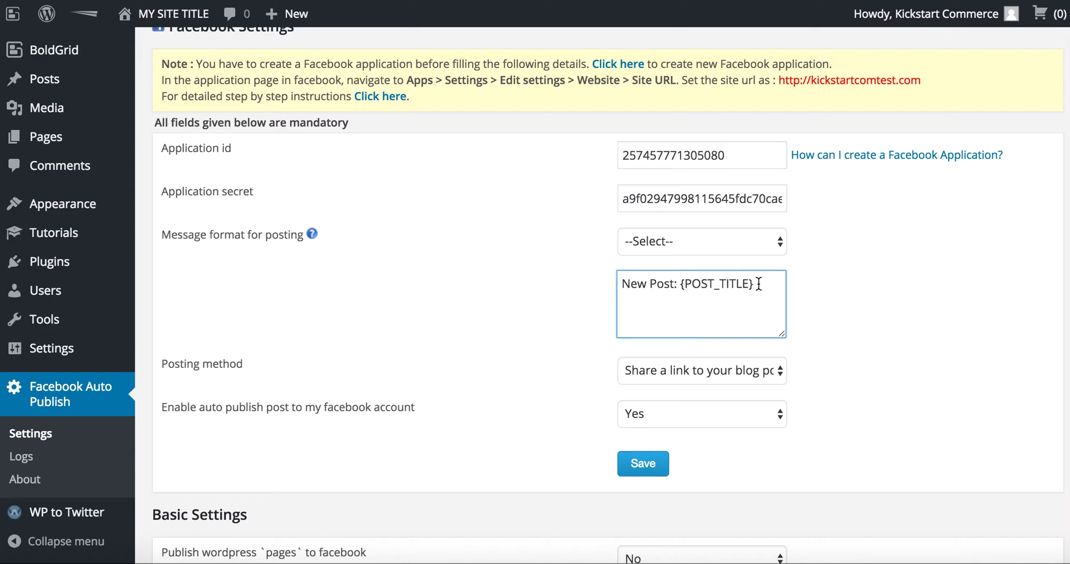
text(-)
- Append {POST_CONTENT} to the message and keep the posting method as a link to the blog post
click(780, 246)
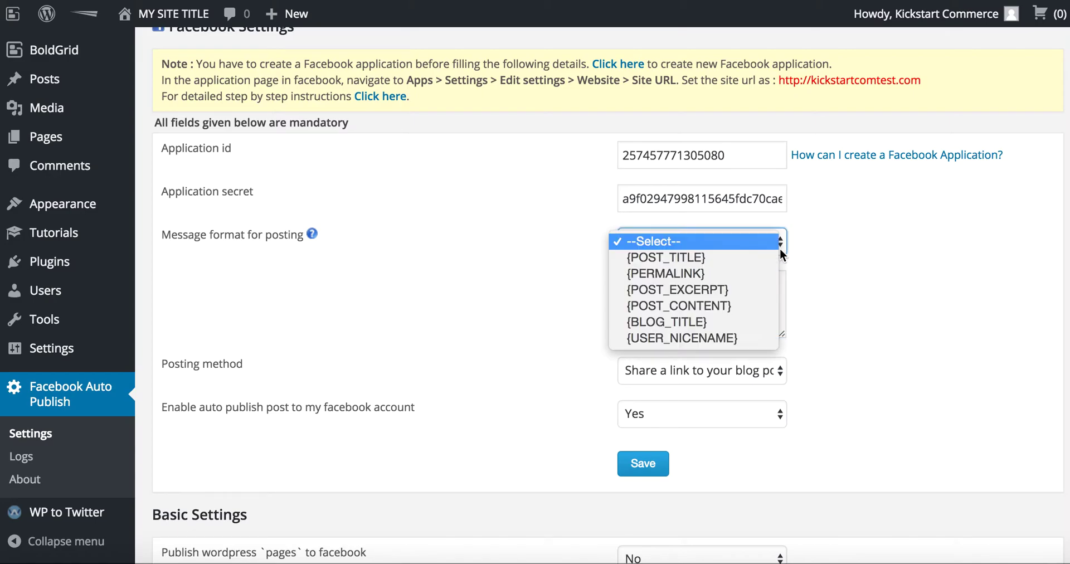
click(764, 305)
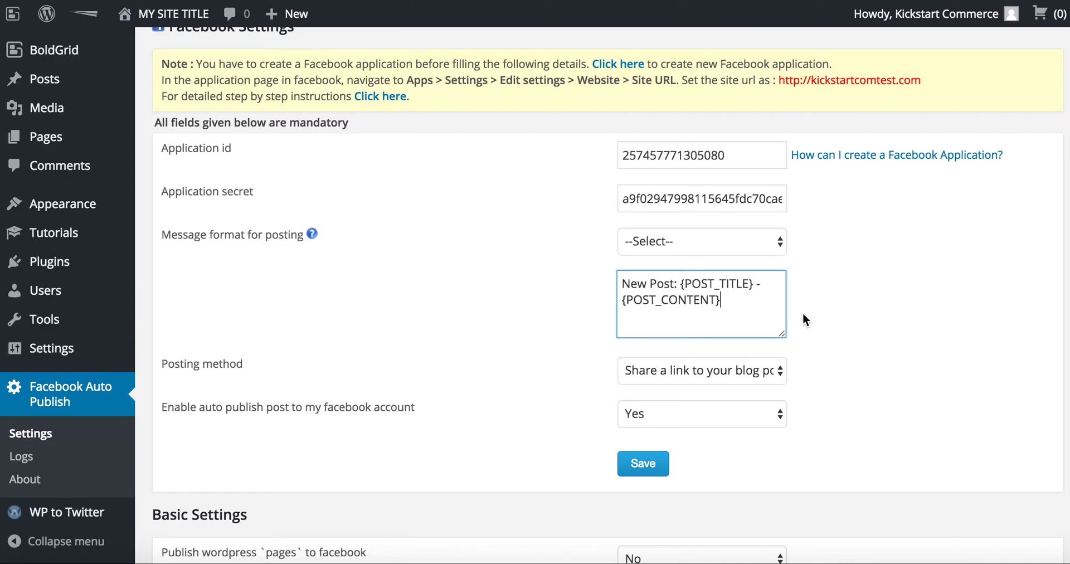
scroll(807, 338, down, 3)
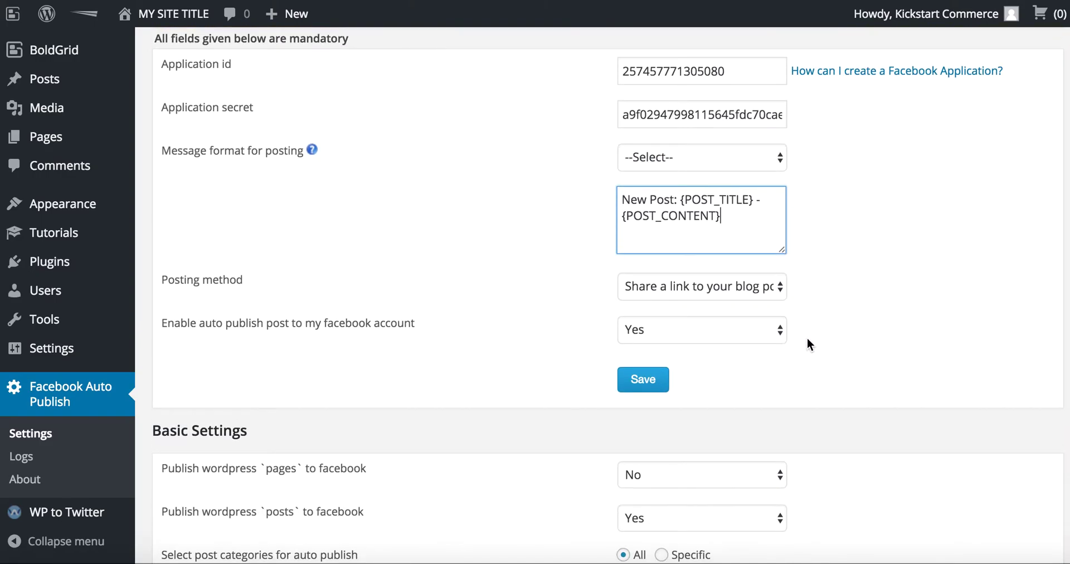
click(744, 284)
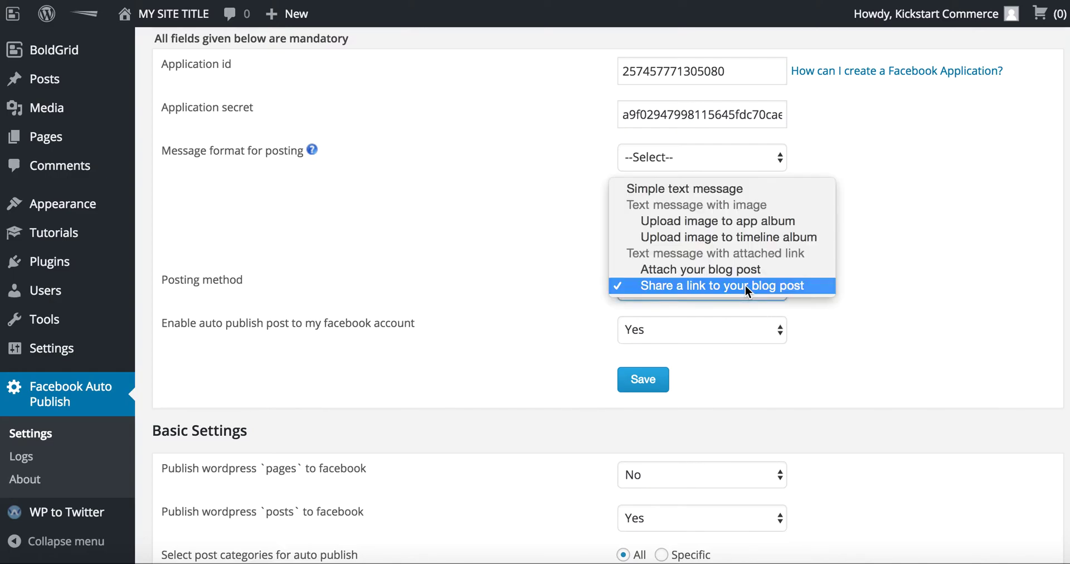
click(886, 305)
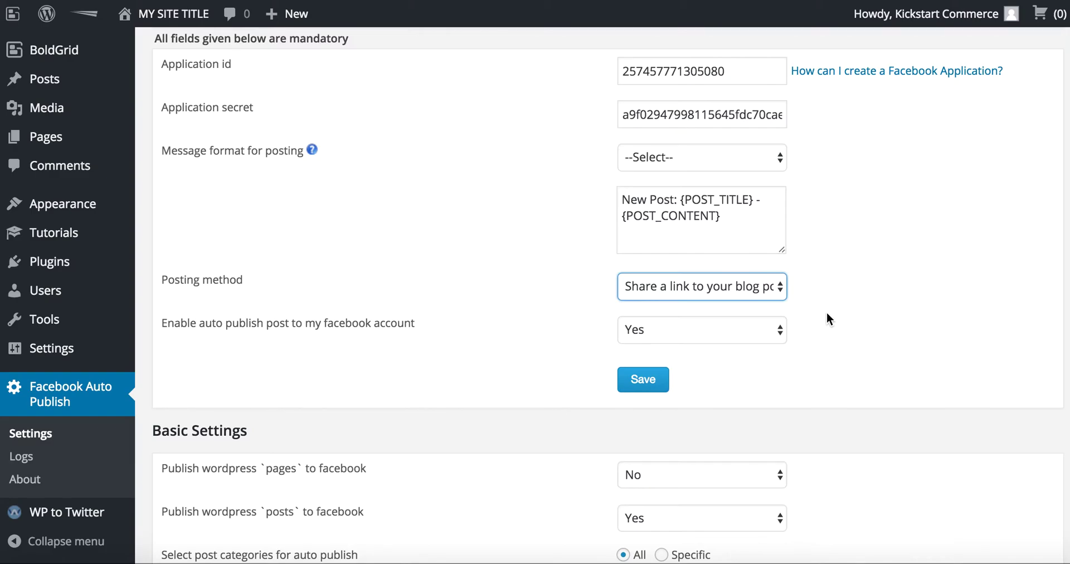
- Keep Enable auto publish set to Yes and save the Facebook settings
click(762, 329)
click(762, 331)
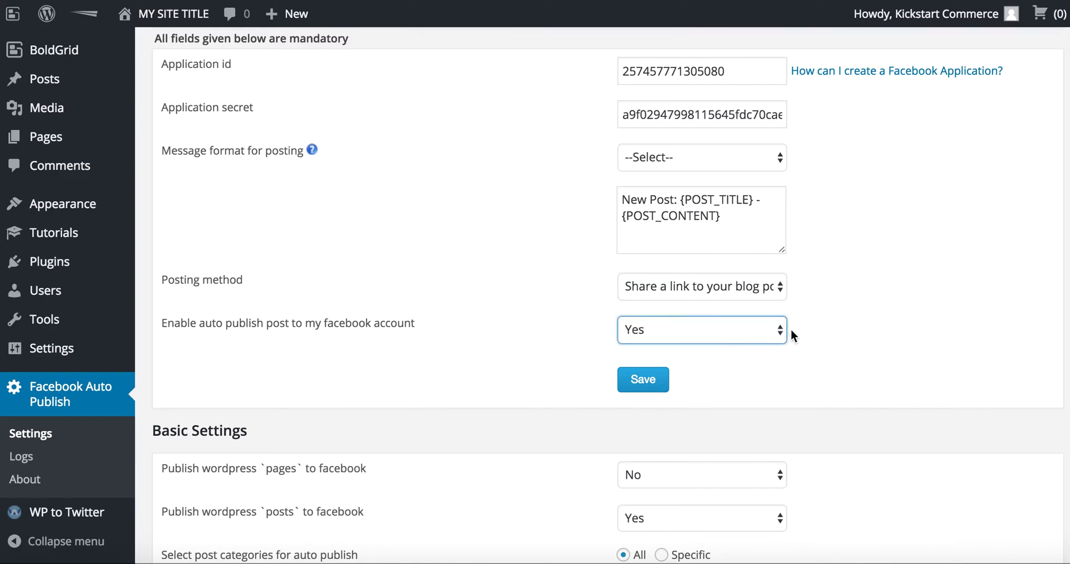
scroll(861, 334, down, 3)
scroll(862, 333, down, 5)
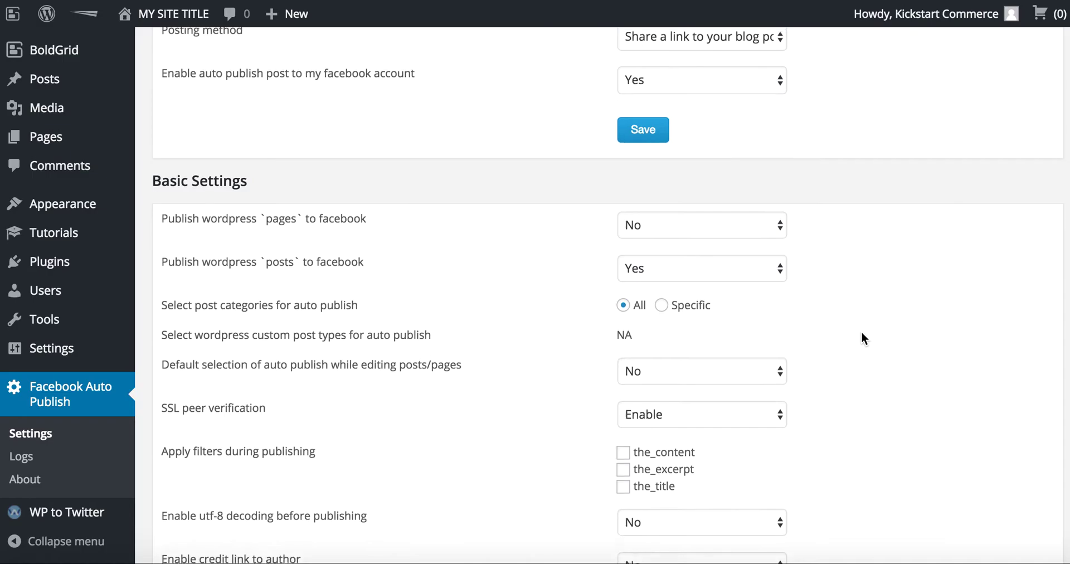
click(647, 126)
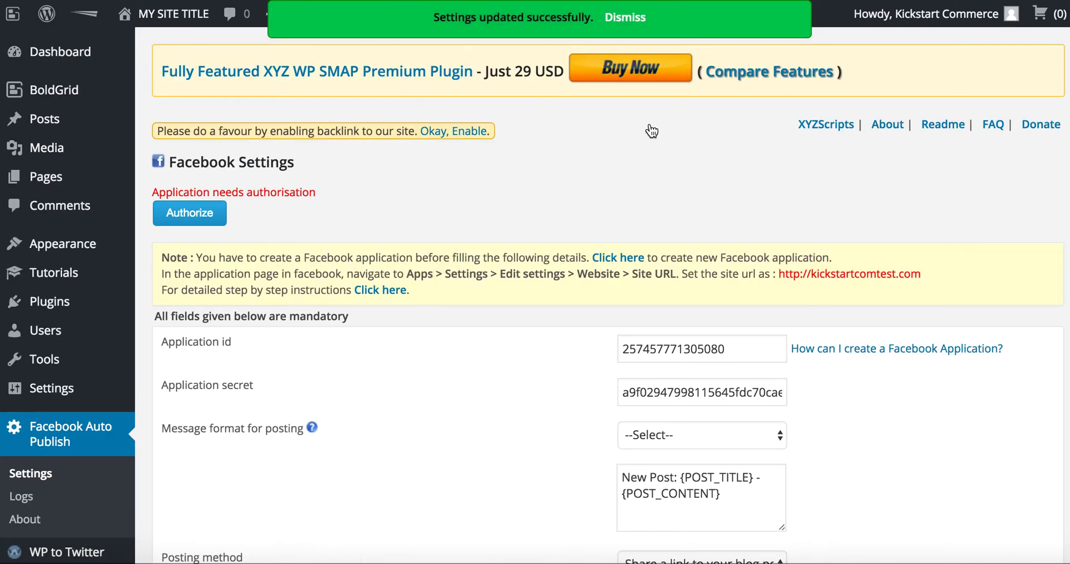
- Leave the Posting method choice unchanged
scroll(578, 383, down, 5)
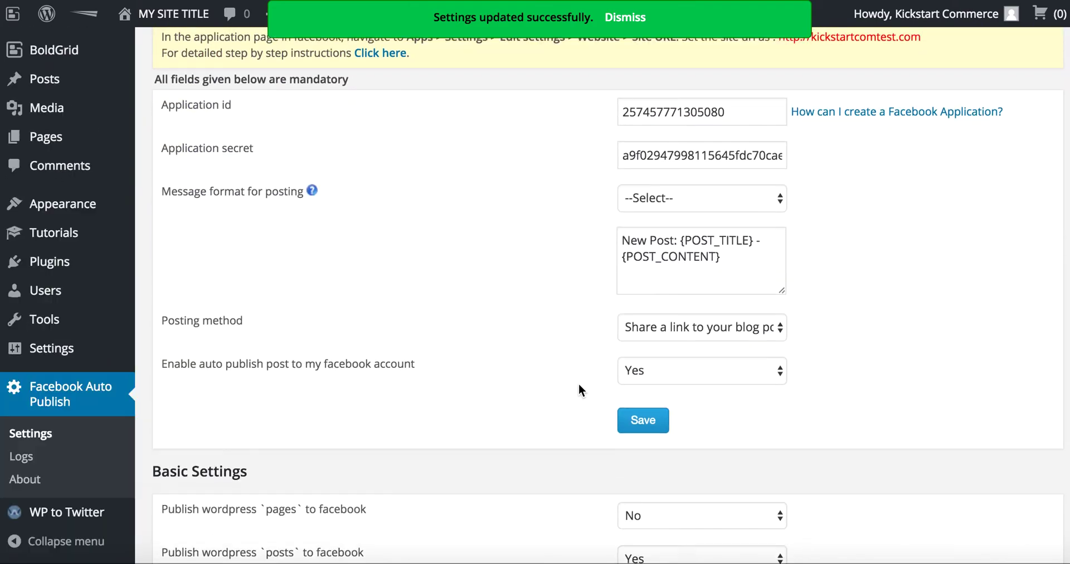
click(653, 272)
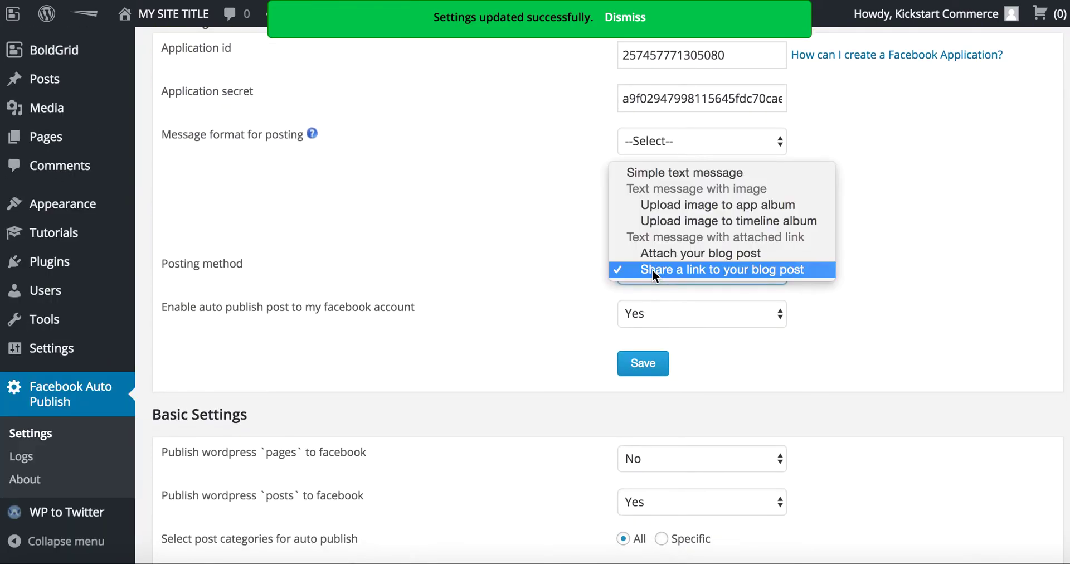
click(652, 269)
scroll(569, 292, down, 4)
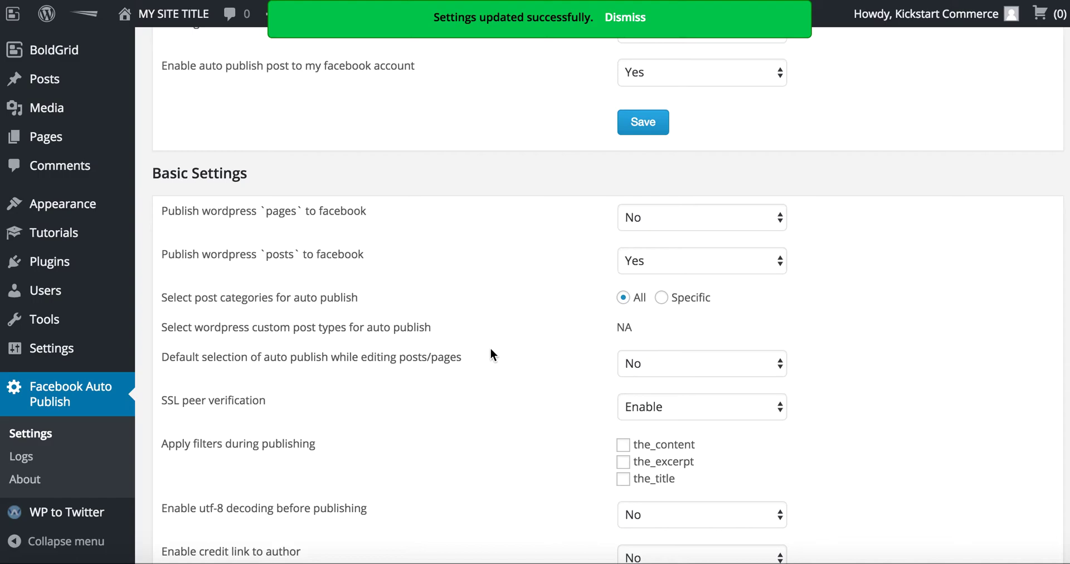
scroll(490, 351, down, 4)
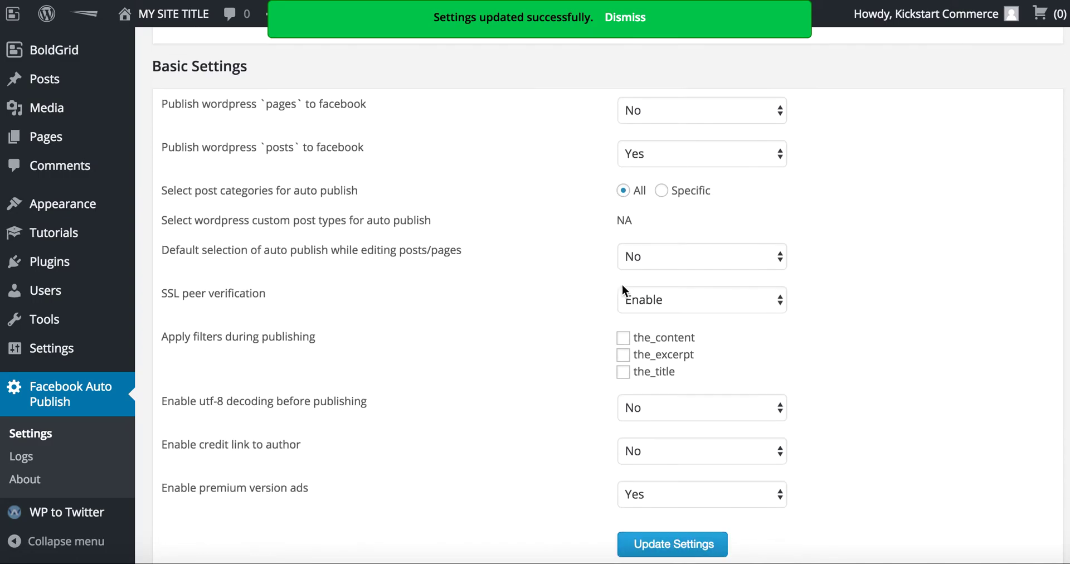
- Set 'Default selection of auto publish while editing posts/pages' to No and update the settings
click(683, 259)
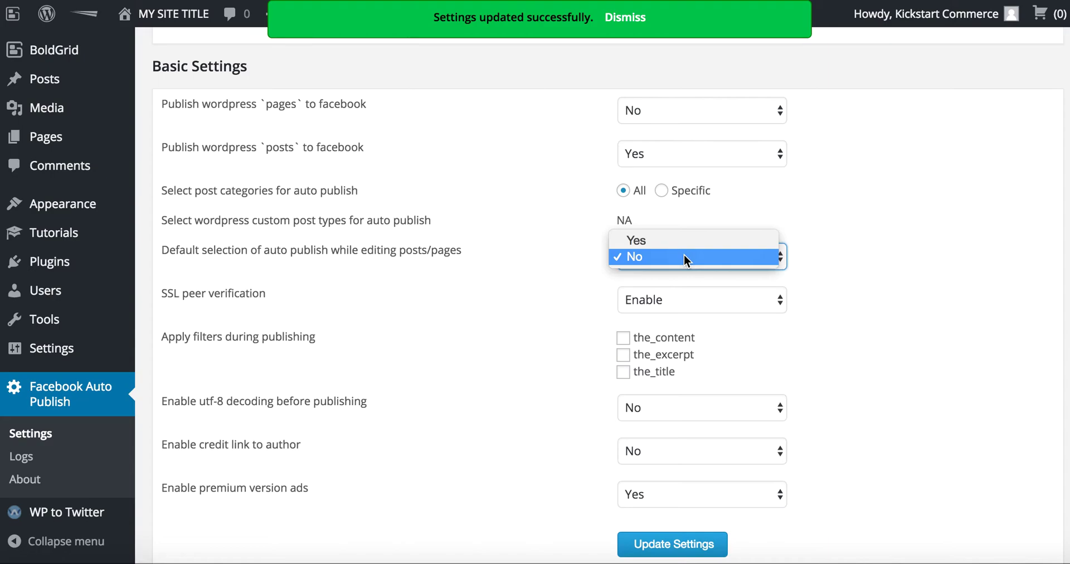
click(684, 258)
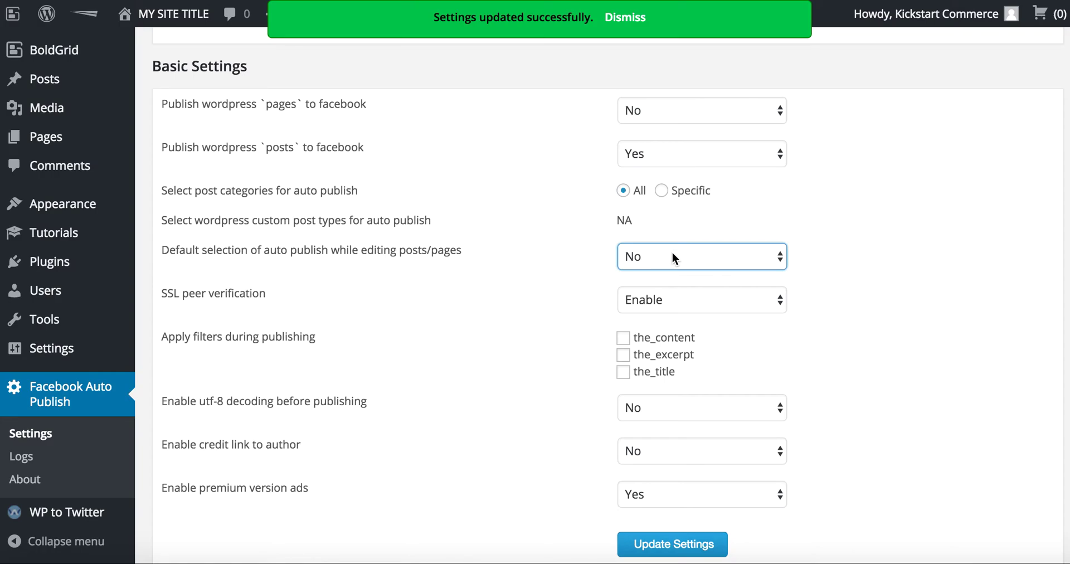
click(672, 258)
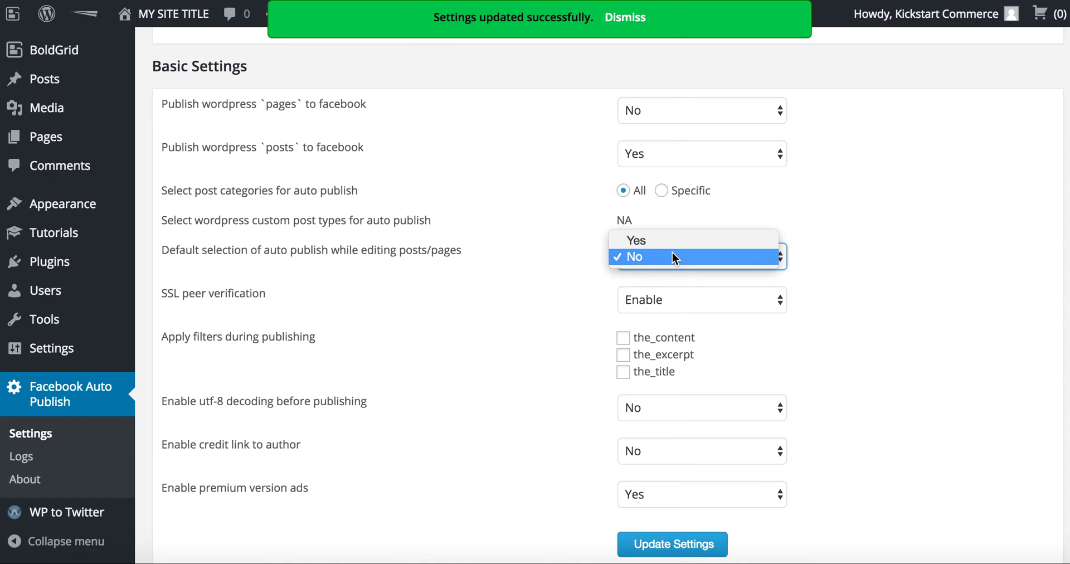
click(773, 258)
click(809, 264)
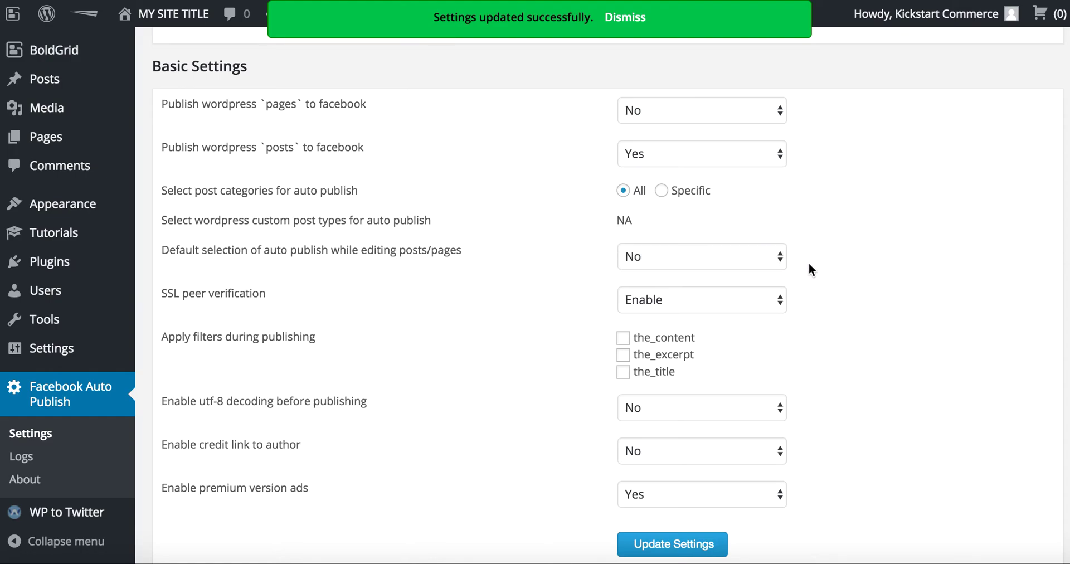
scroll(808, 263, down, 2)
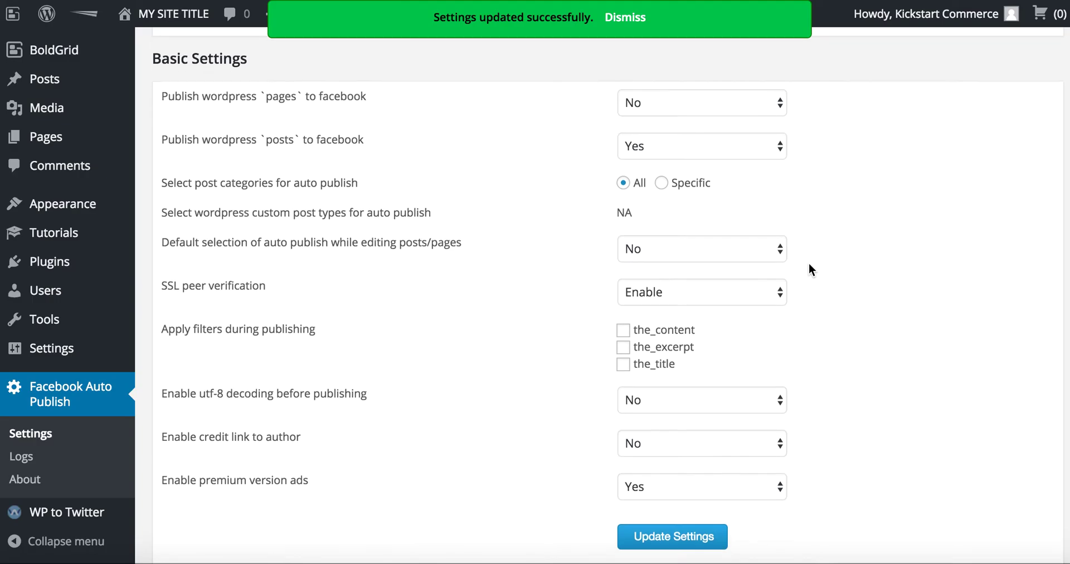
scroll(809, 264, up, 1)
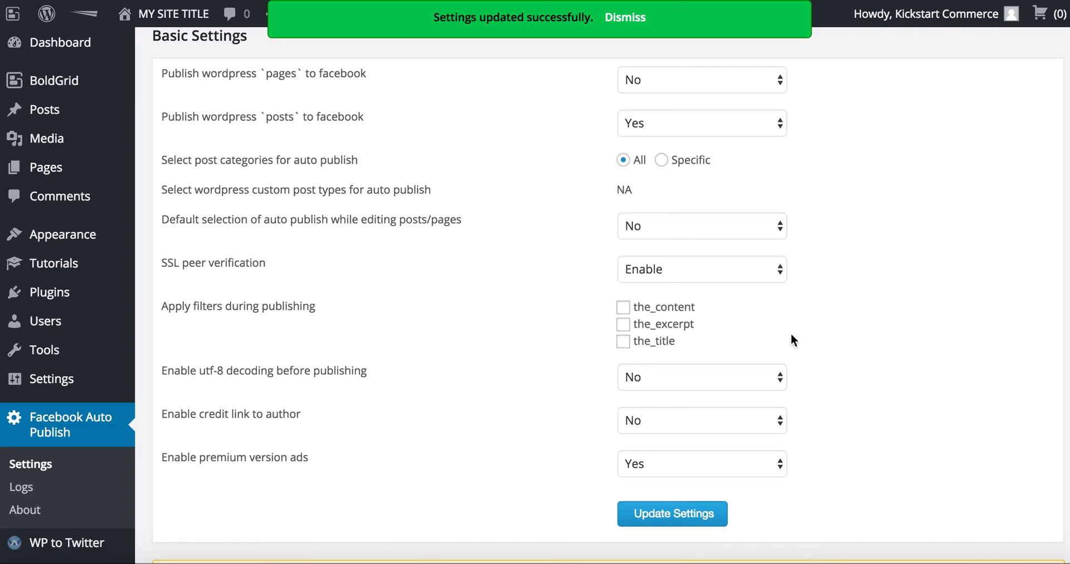
scroll(791, 334, down, 1)
click(680, 481)
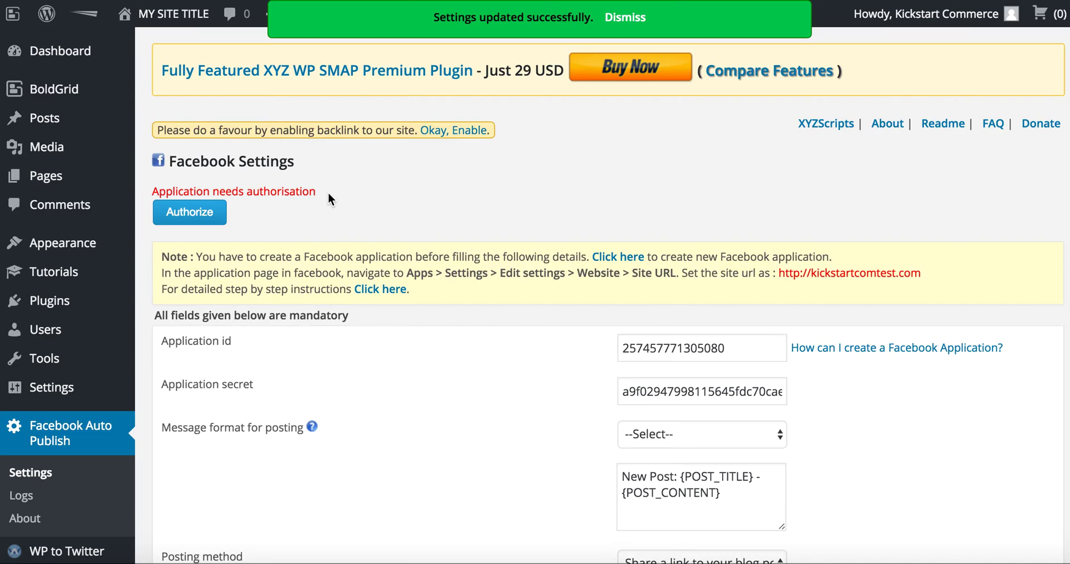
- Authorize the Facebook app from the 'Application needs authorisation' notice
drag(328, 191, 148, 185)
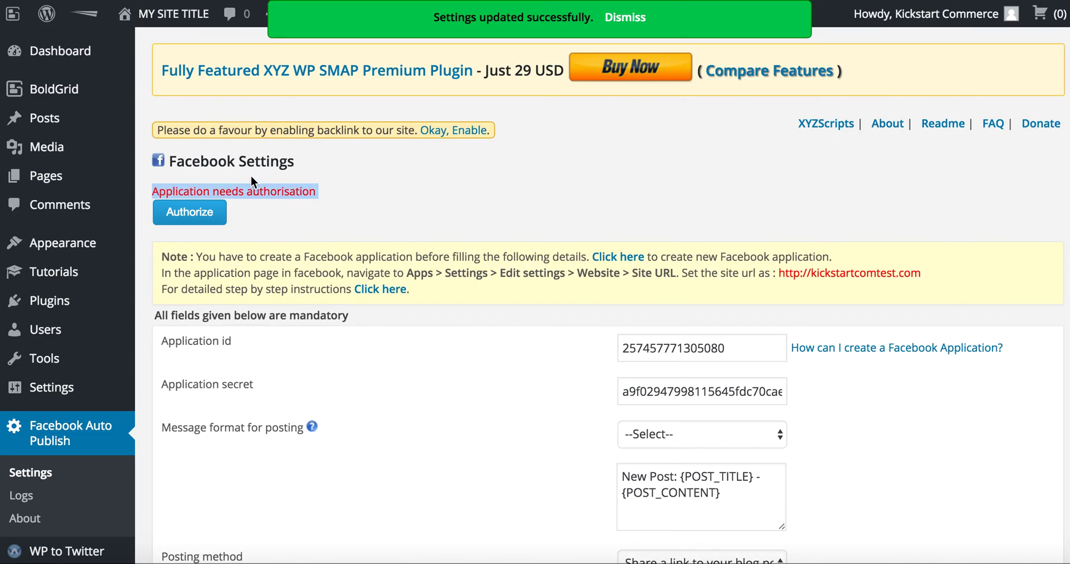
click(209, 216)
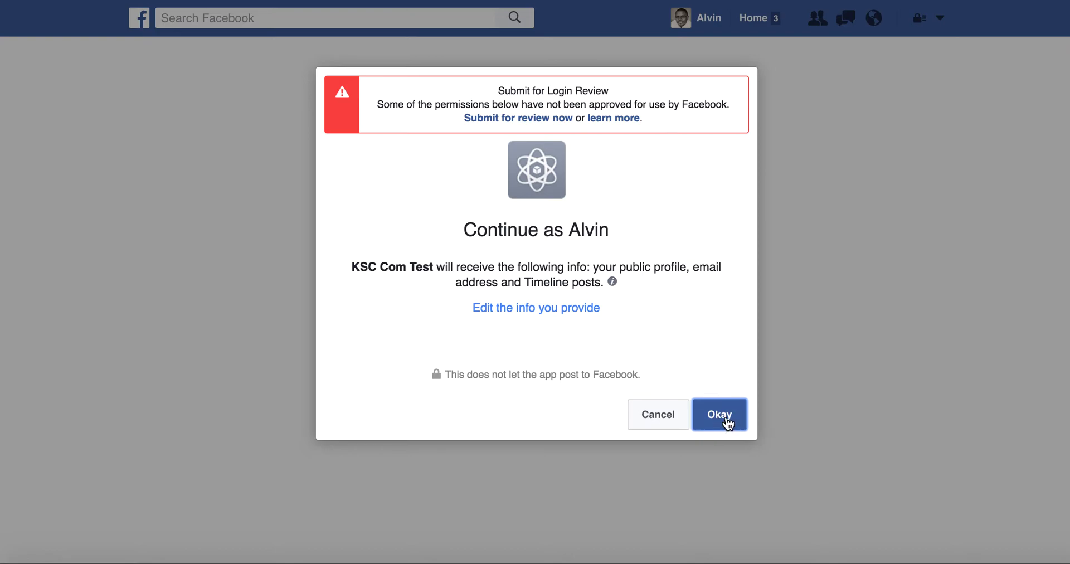
- Grant KSC Com Test profile access, posting shared with Friends, and permission to manage Pages
click(728, 422)
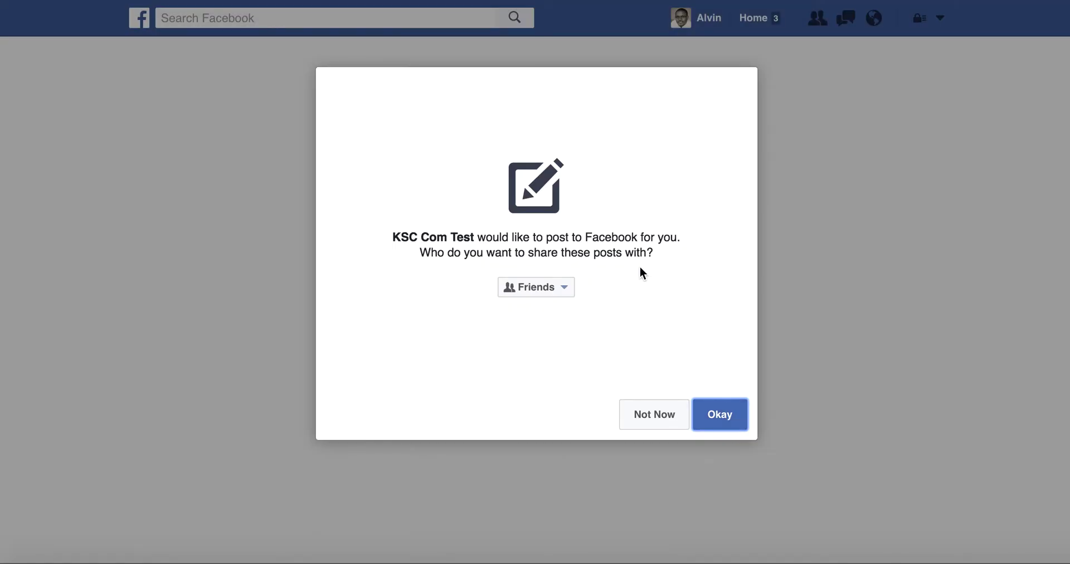
click(726, 421)
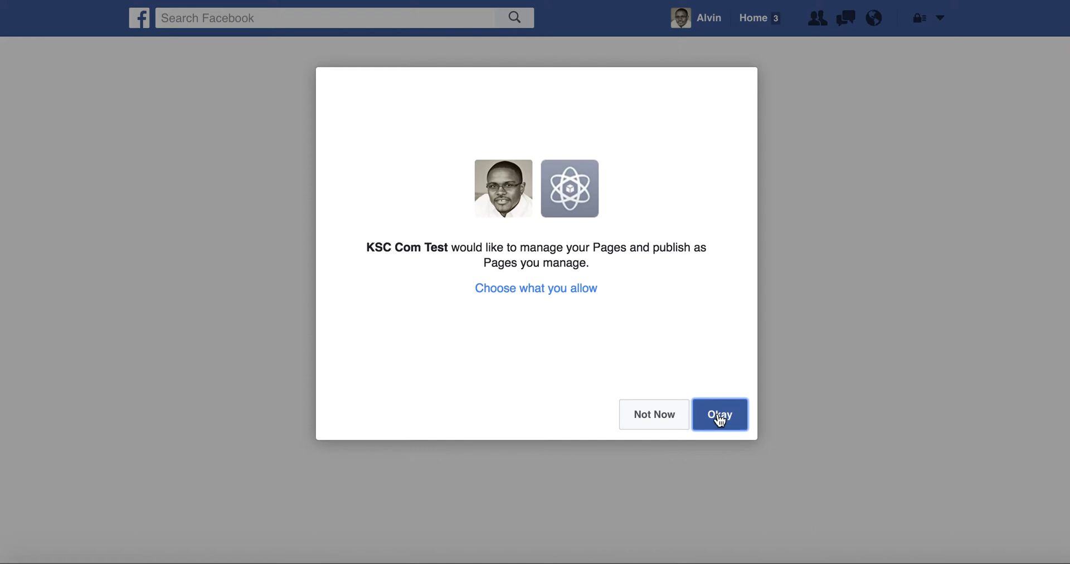
click(719, 415)
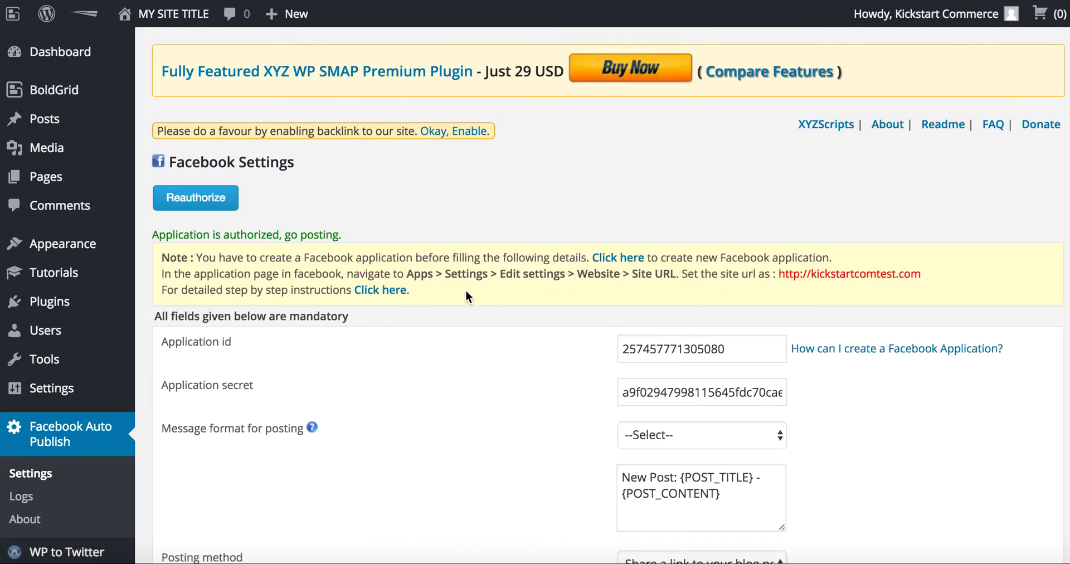
- Choose Kickstart Com Test as the page to auto-publish to and save
scroll(479, 316, down, 4)
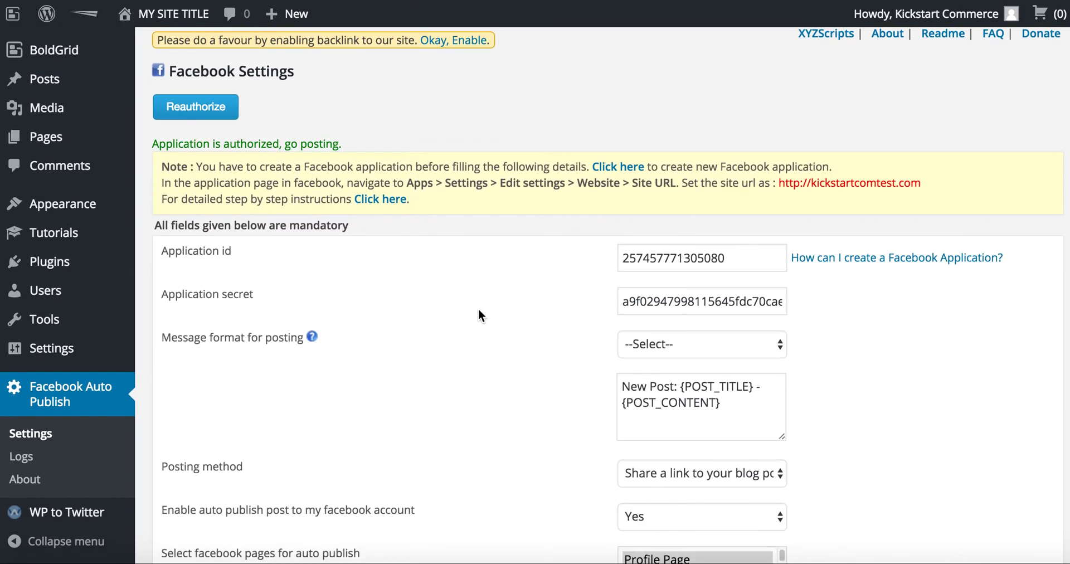
scroll(479, 310, down, 3)
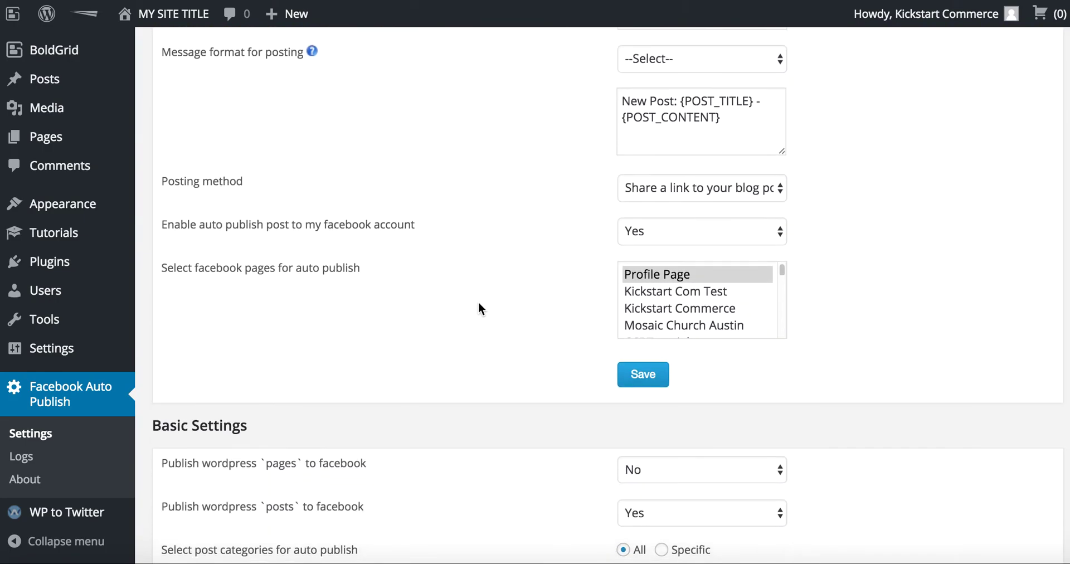
scroll(489, 279, up, 3)
scroll(490, 278, down, 2)
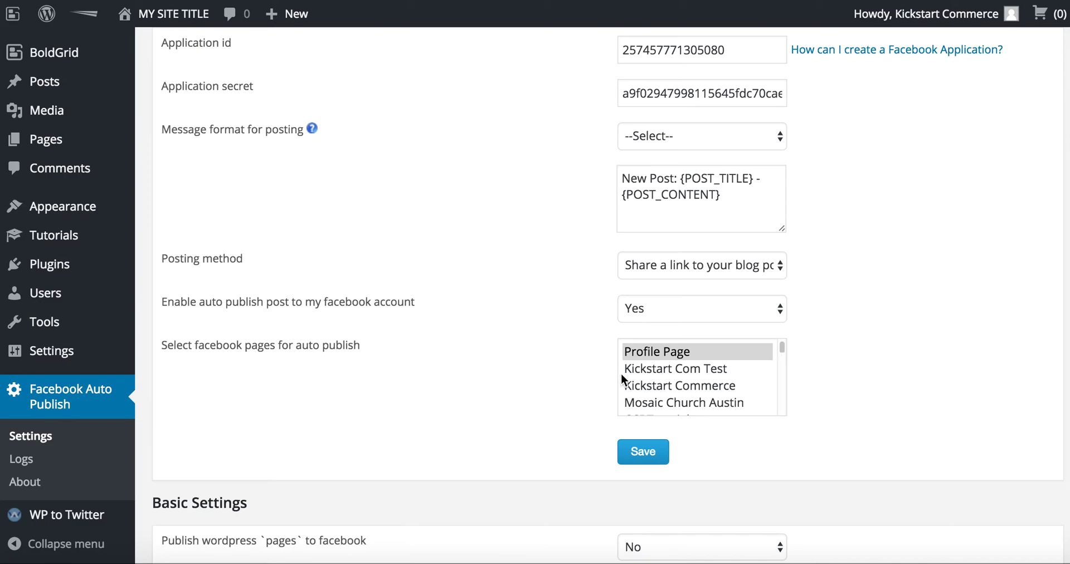
click(696, 370)
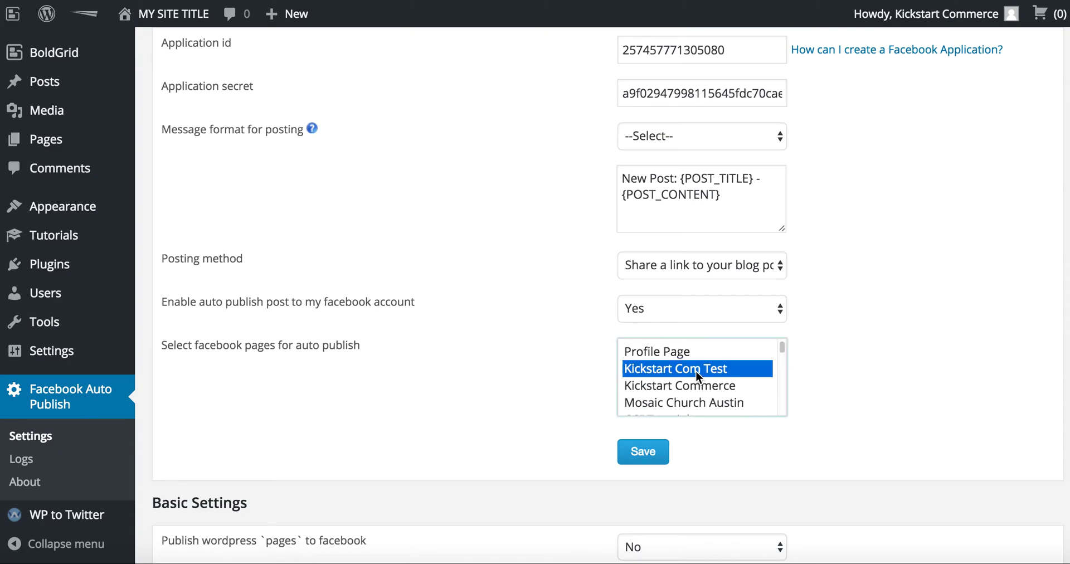
click(648, 458)
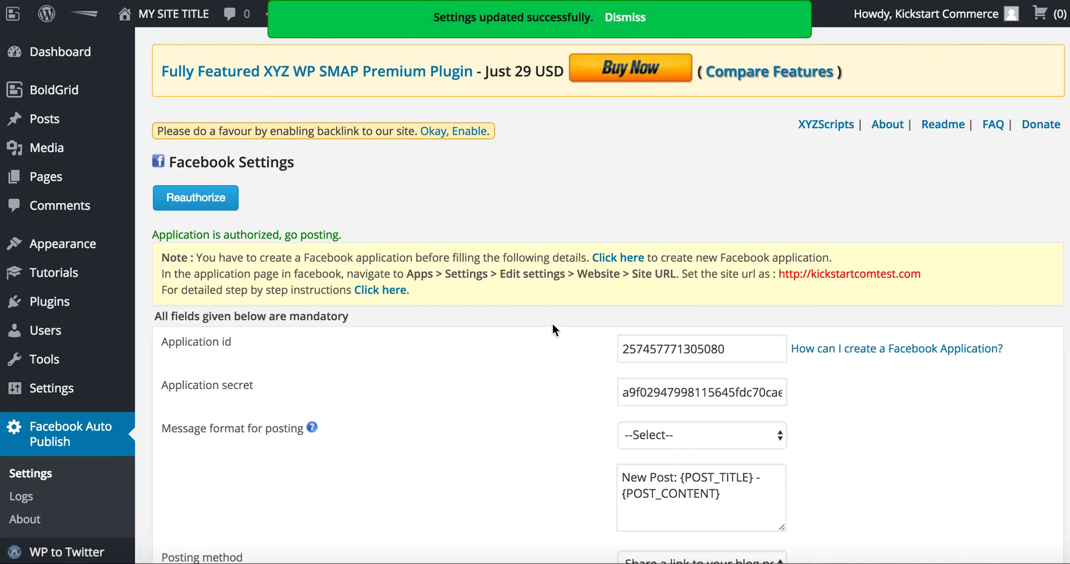
- Start a new post titled 'Auto Publish WP to Facebook Page'
mouse_move(84, 123)
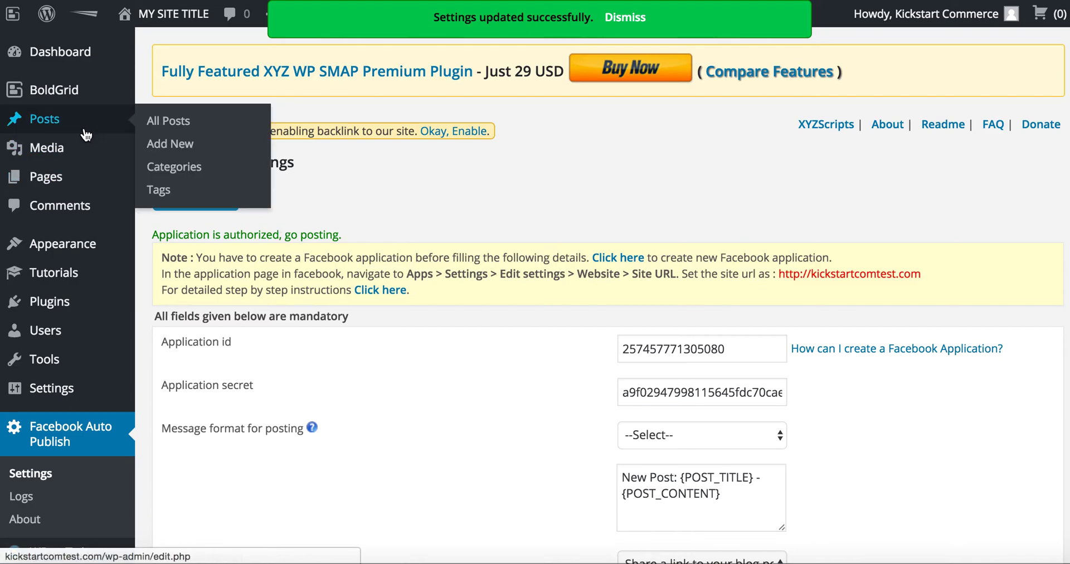
click(161, 149)
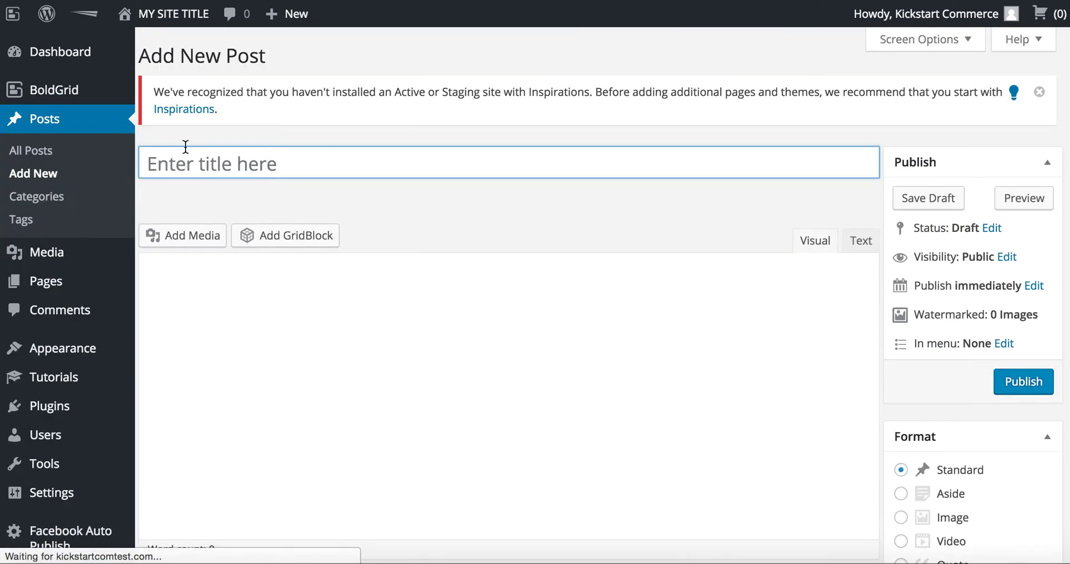
text(Auto)
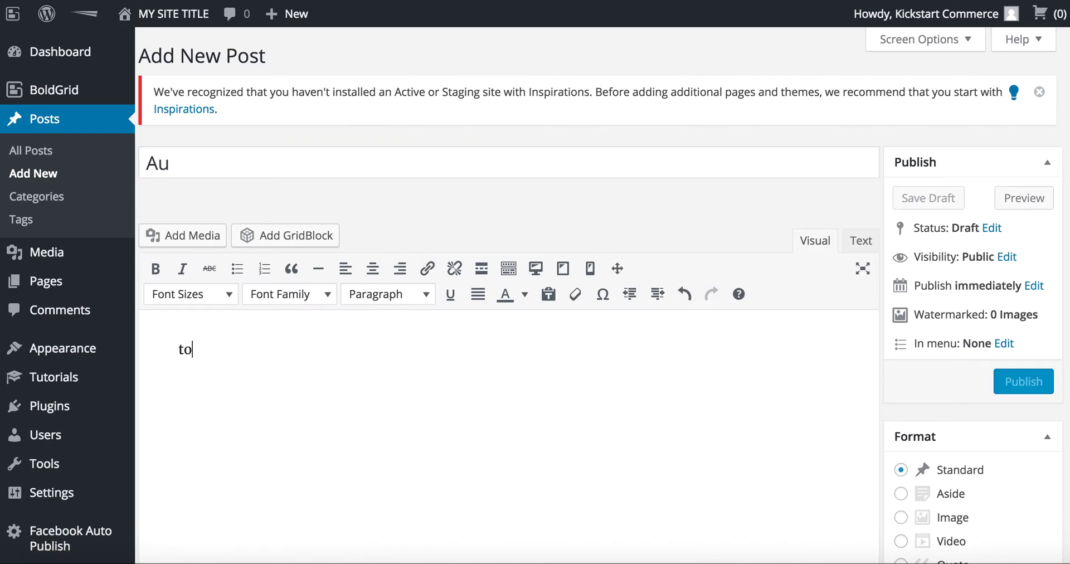
click(209, 161)
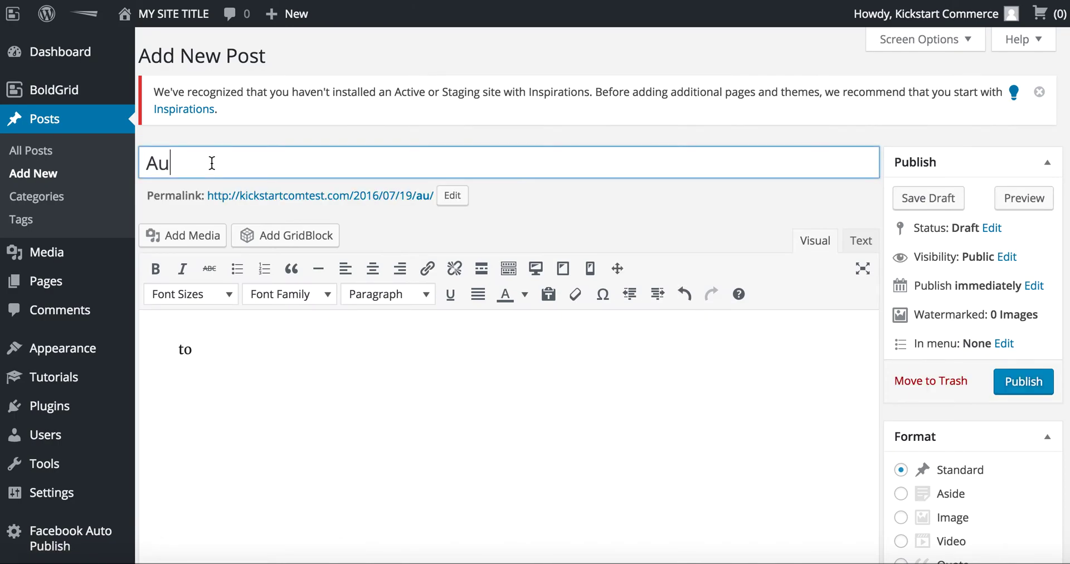
text(to Publish )
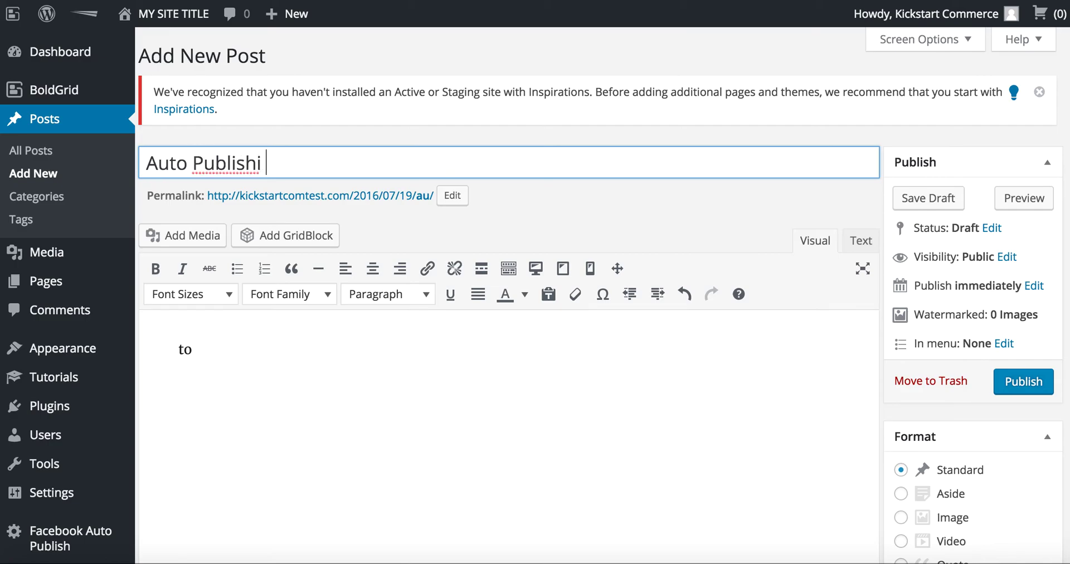
text(WP to Fac)
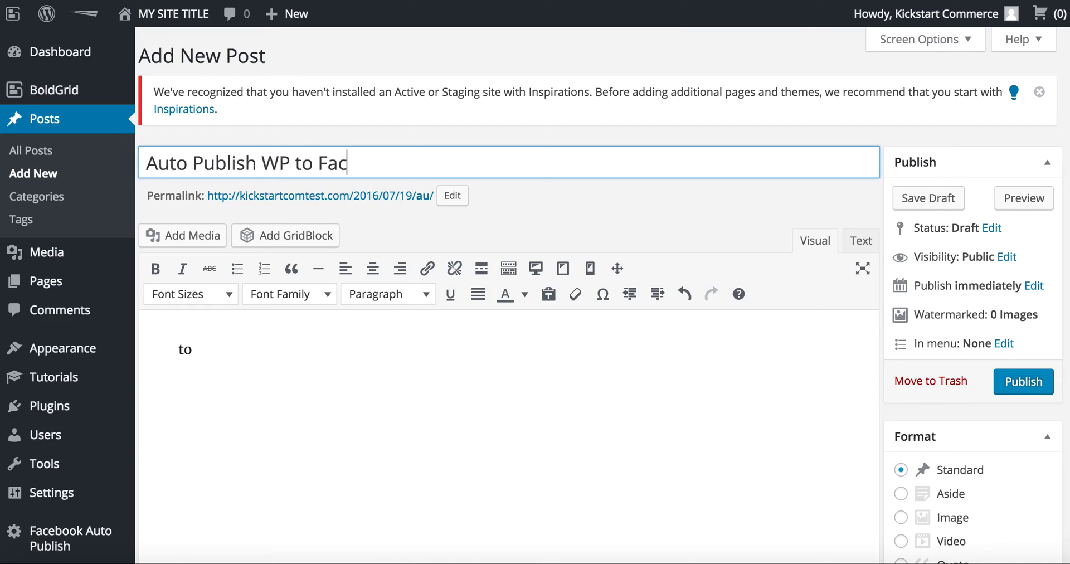
text(ebook Page)
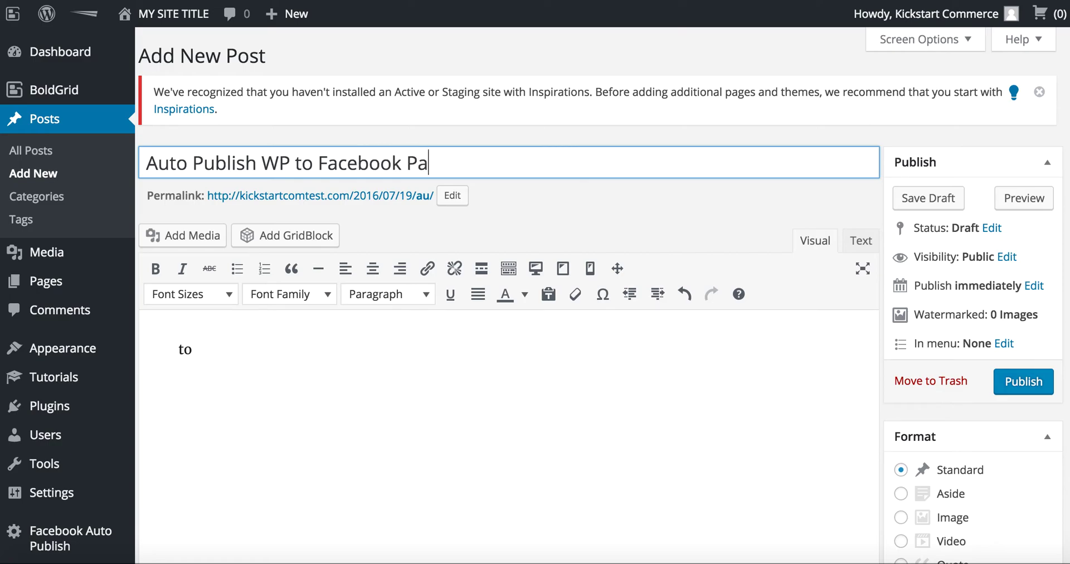
- Write the body 'This is a test to publish from WP to Facebook Page.'
click(210, 354)
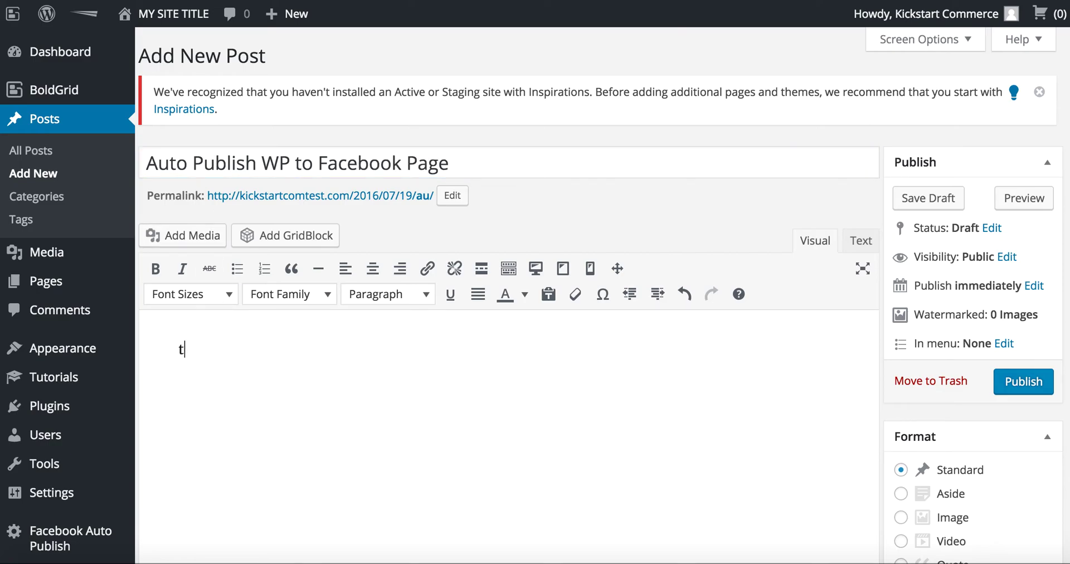
key(BackSpace)
text(This is a test )
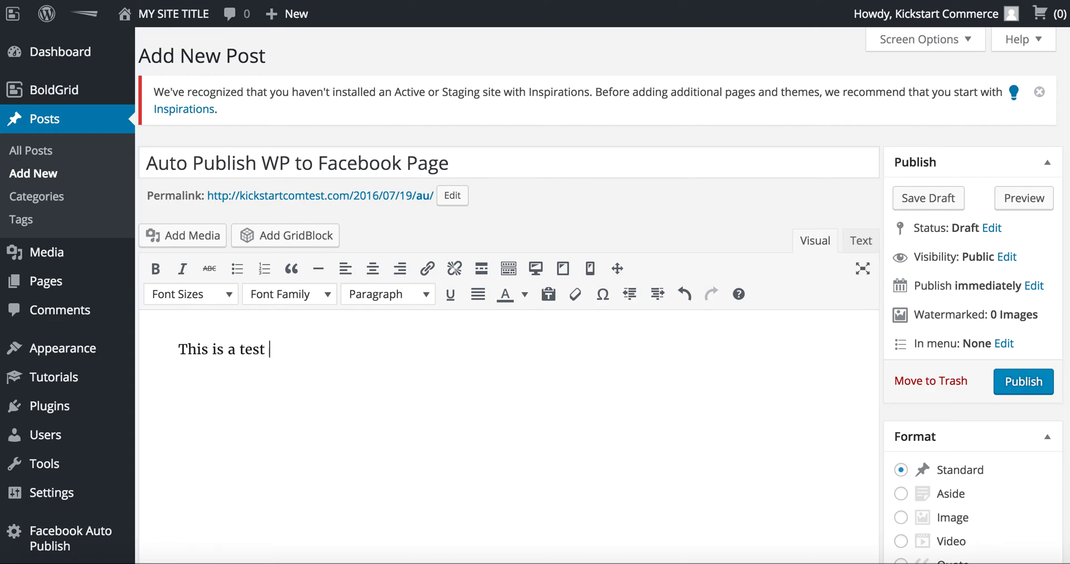
text(to public)
key(BackSpace)
text(sh)
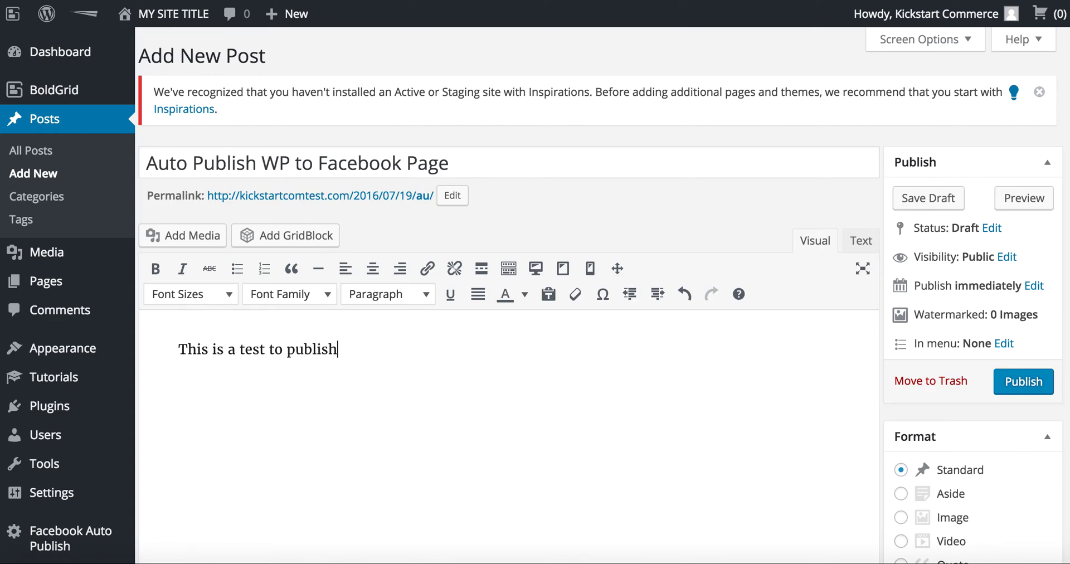
text( from WP to Faceb)
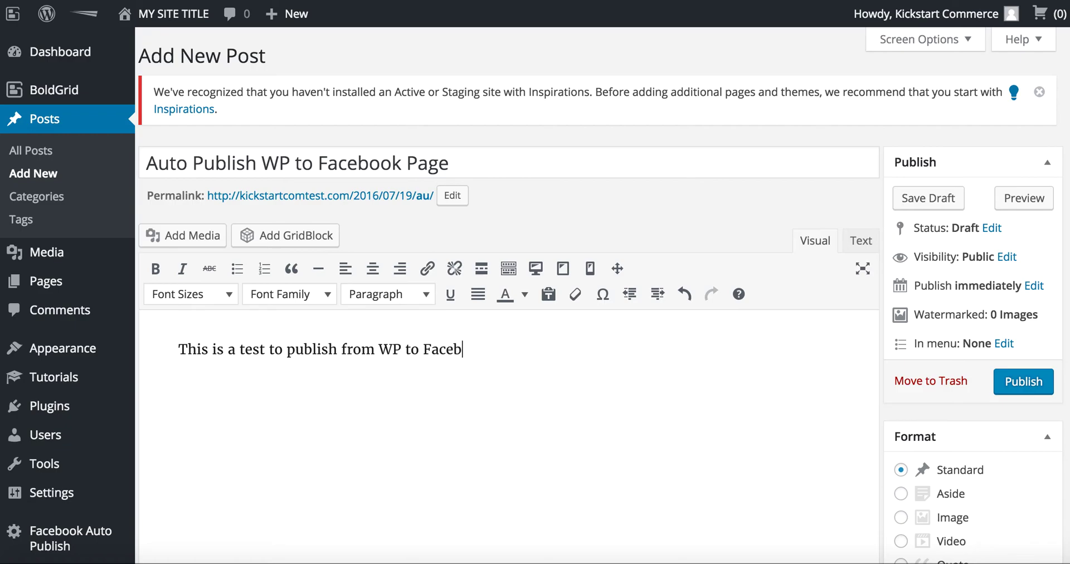
text(ook Page.)
scroll(928, 437, down, 5)
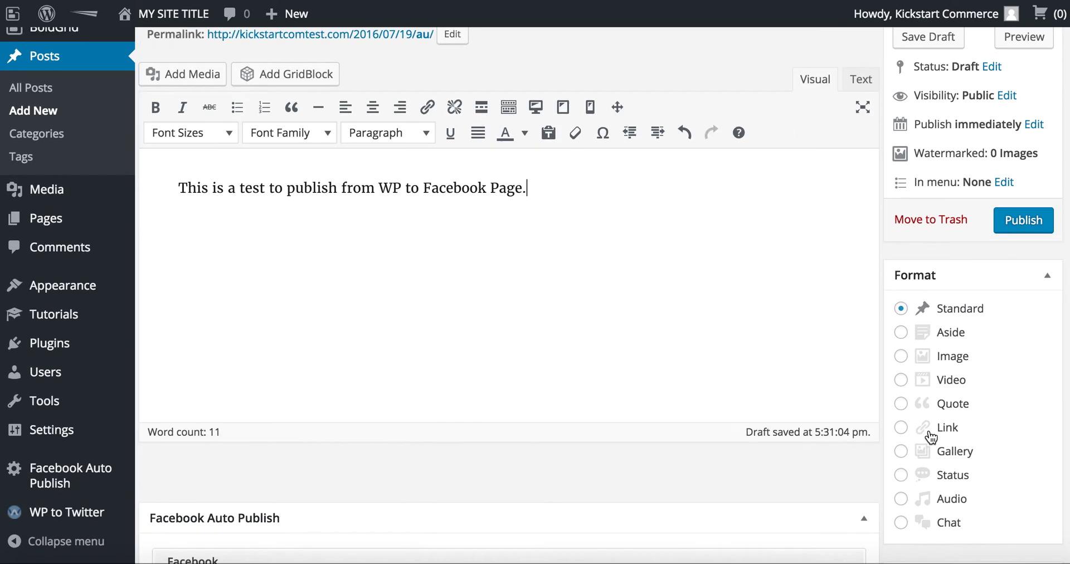
scroll(930, 438, down, 4)
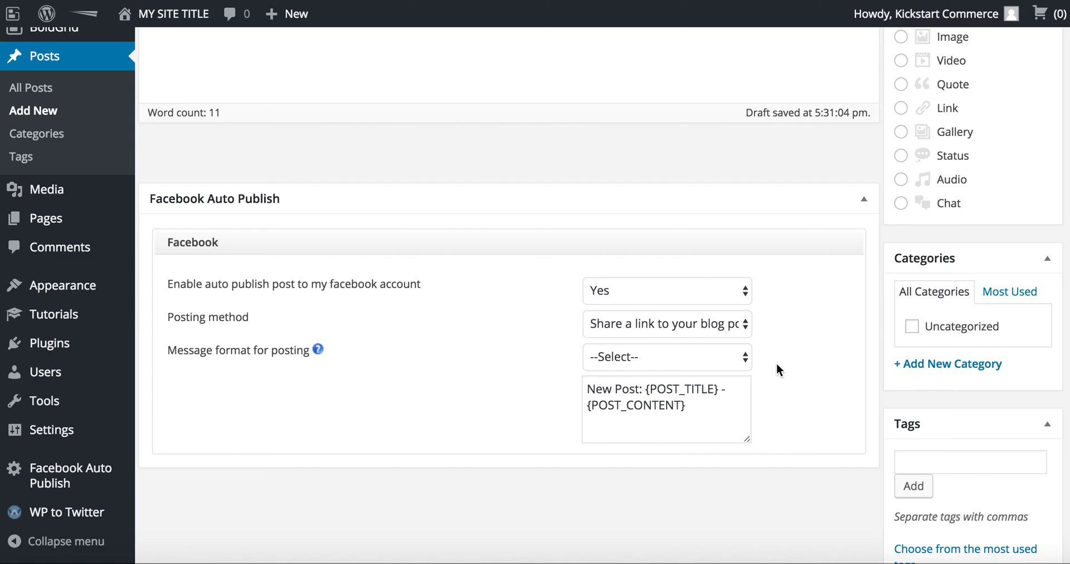
scroll(801, 369, up, 10)
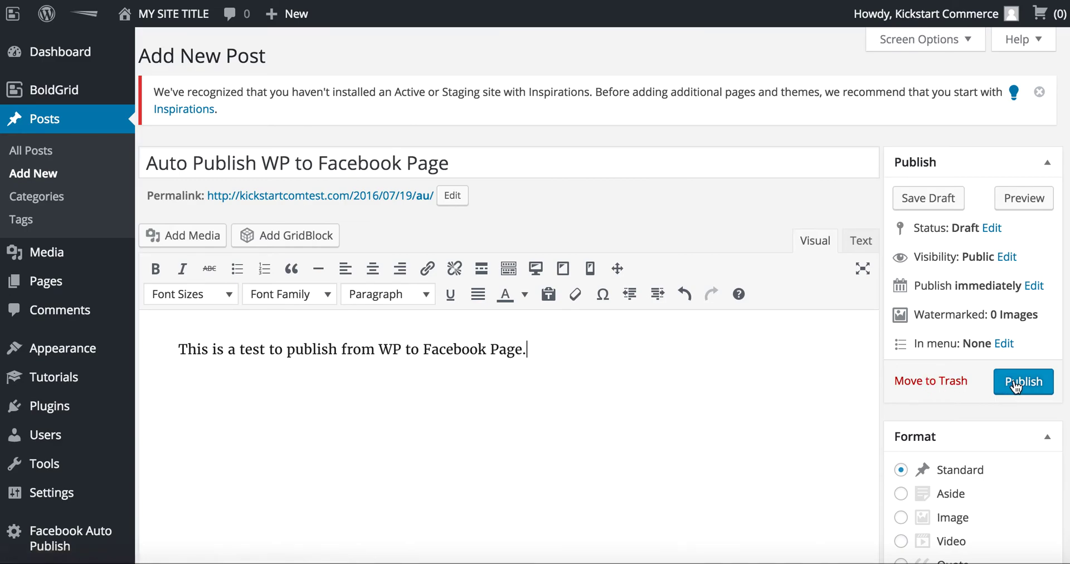
- Set the publish minute to 31 (Jul 19, 2016, 17:31) and publish the post
click(1035, 286)
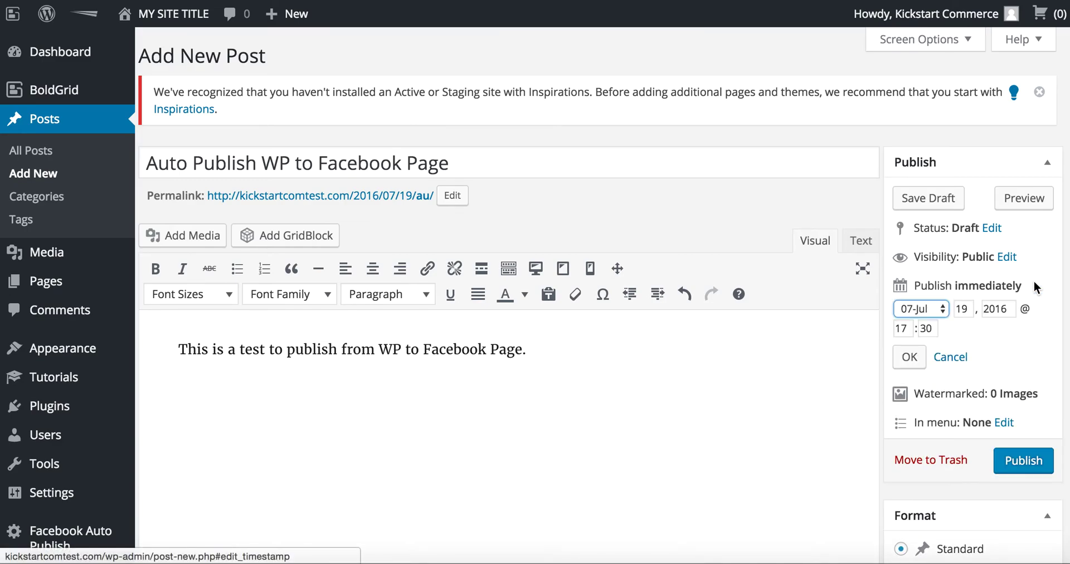
click(929, 327)
key(BackSpace)
text(1)
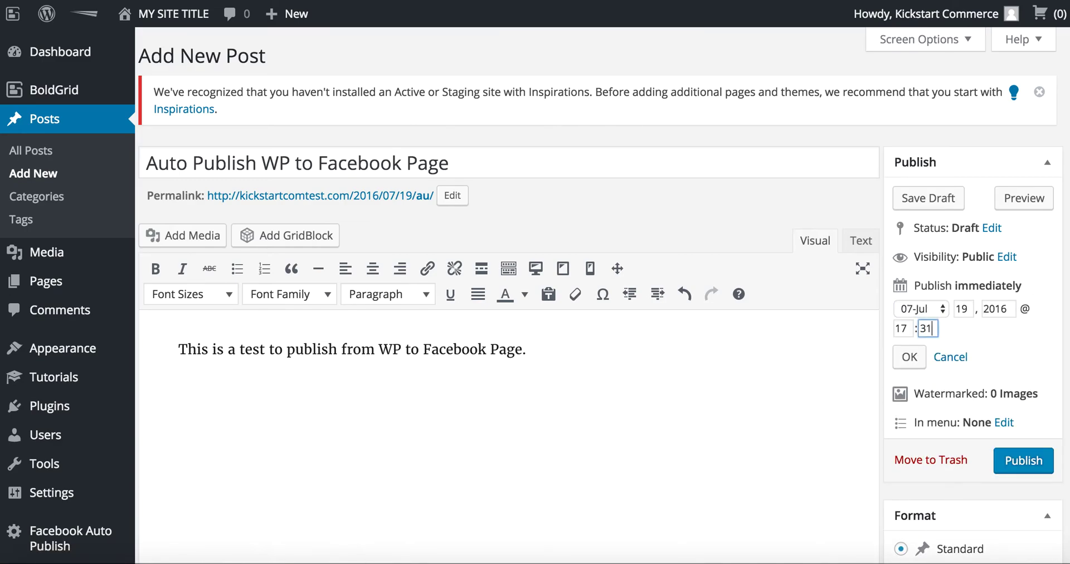
click(1022, 462)
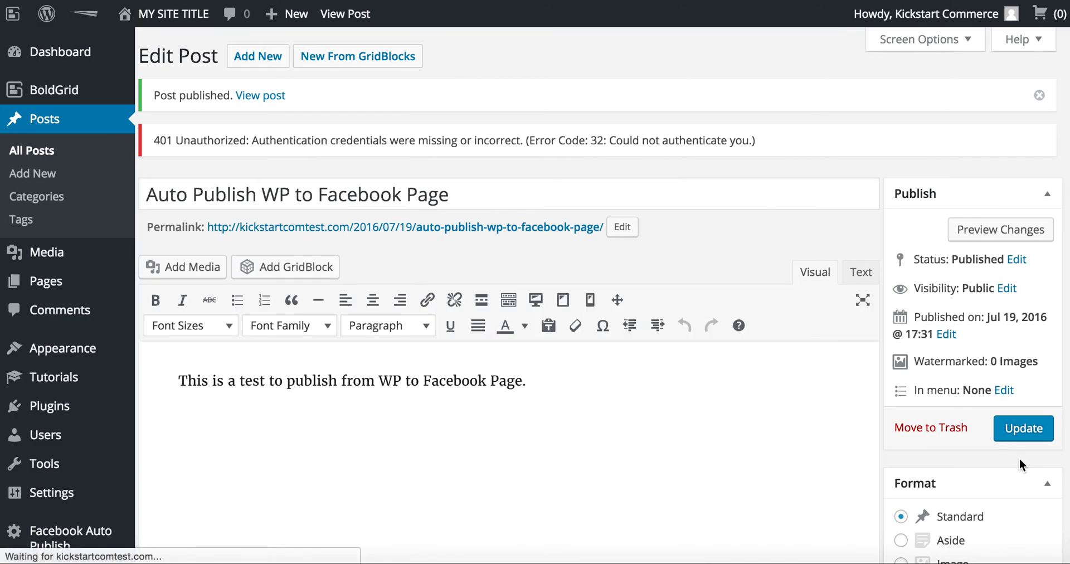
mouse_move(181, 21)
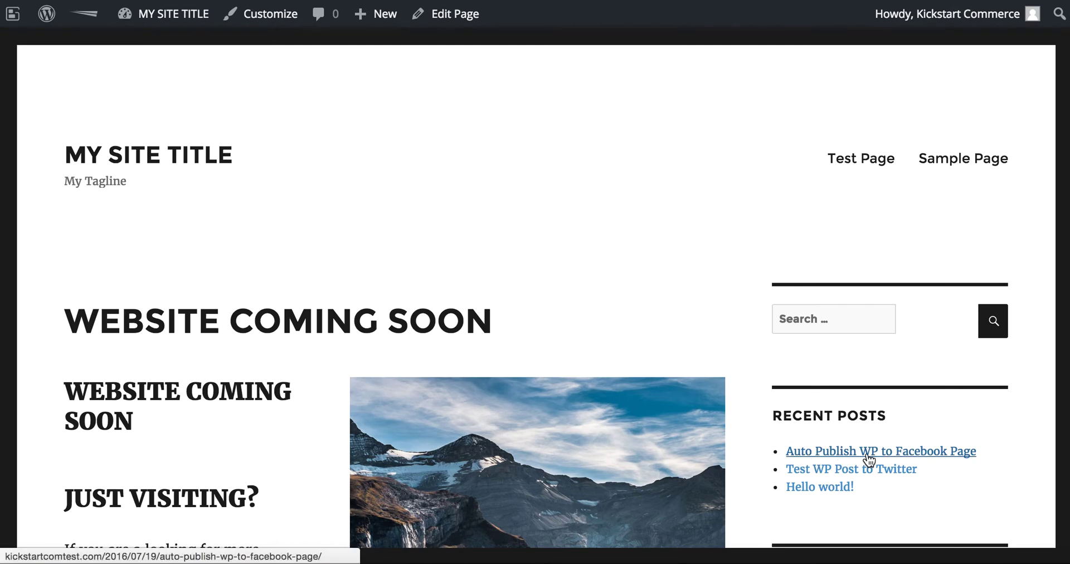
- Open the 'Auto Publish WP to Facebook Page' post from Recent Posts
click(947, 452)
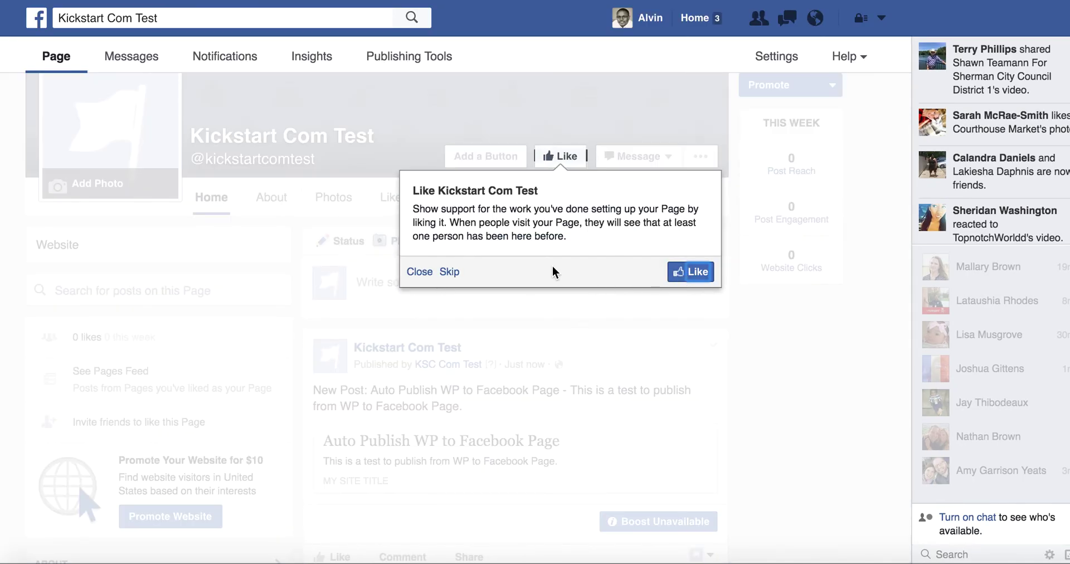
- Find the auto-published post on Kickstart Com Test, try Boost and Promote, then return to WordPress
click(421, 273)
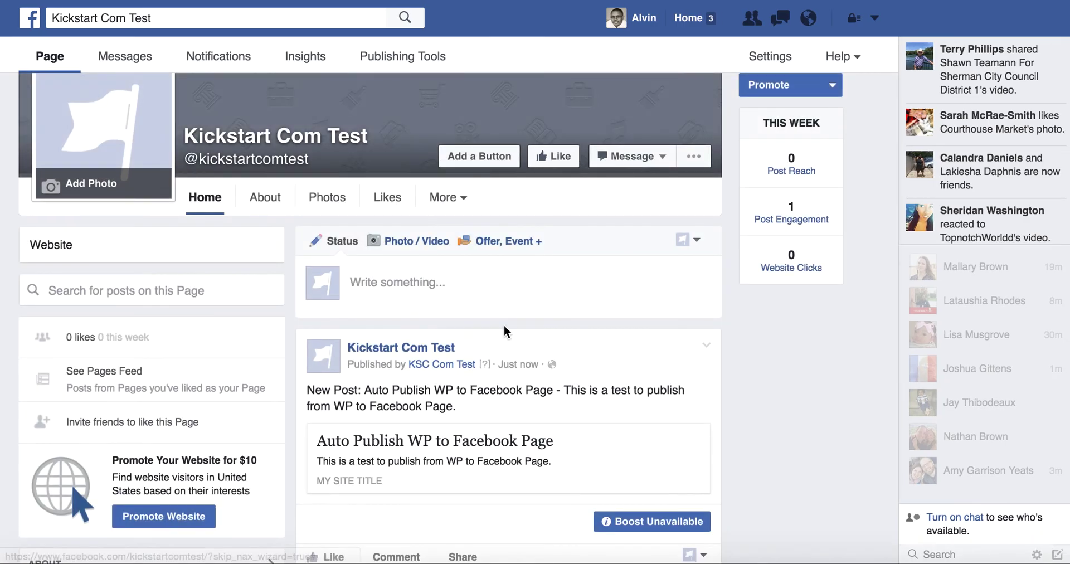
scroll(504, 327, down, 3)
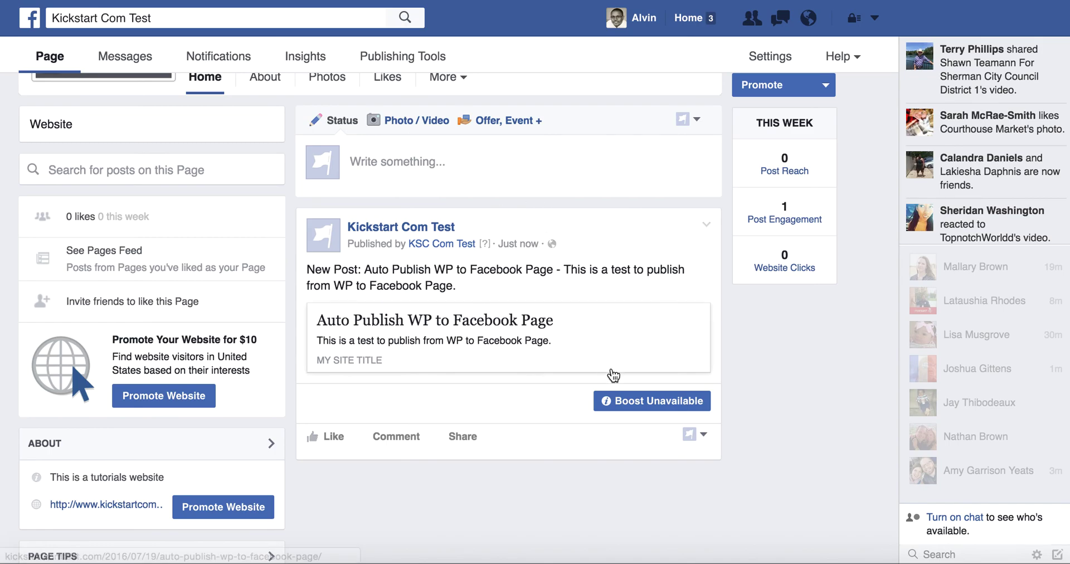
click(620, 403)
click(499, 341)
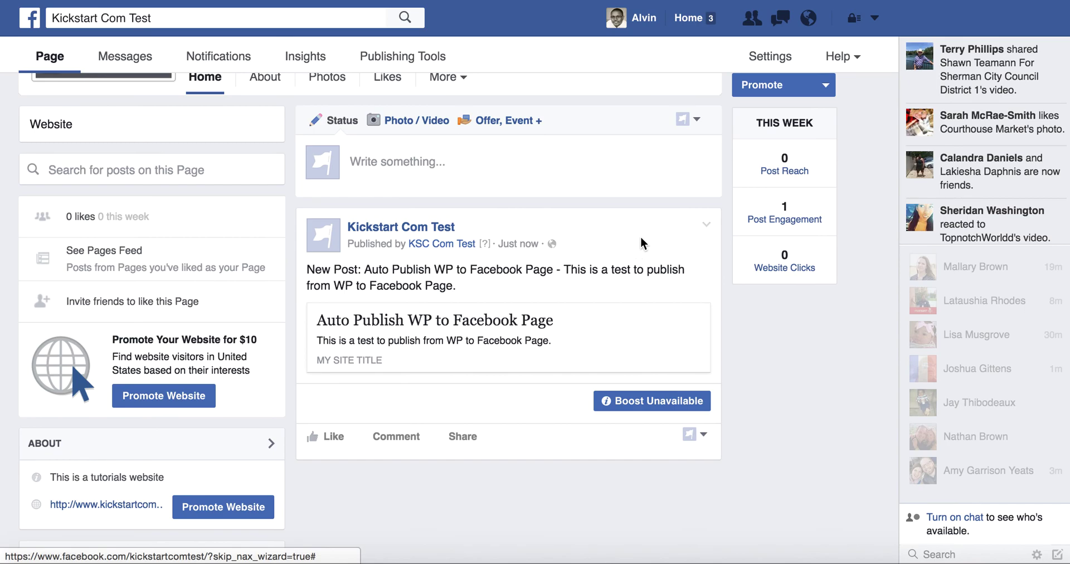
click(758, 84)
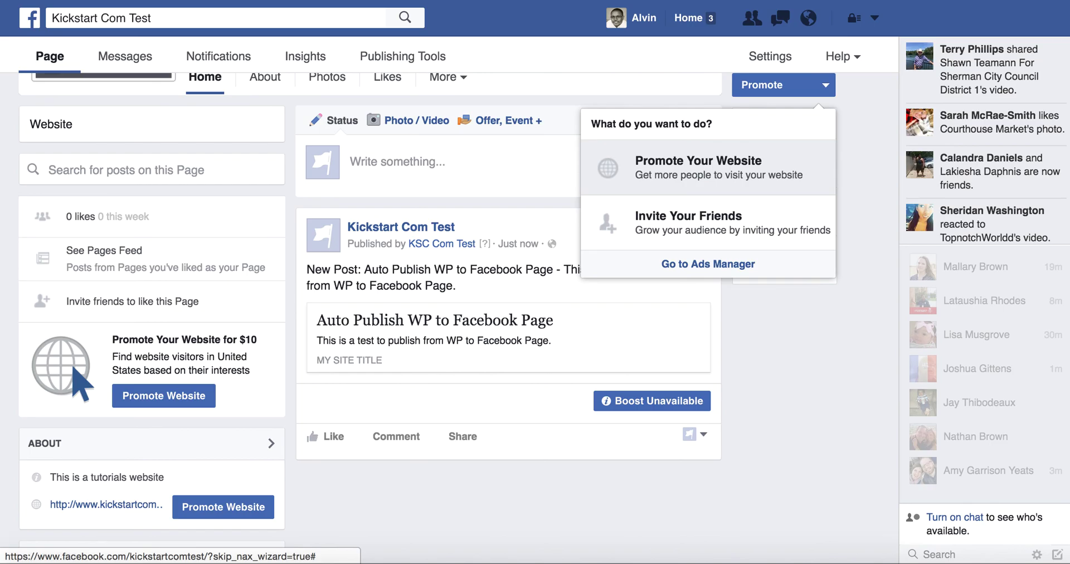
key(ctrl+shift+Tab)
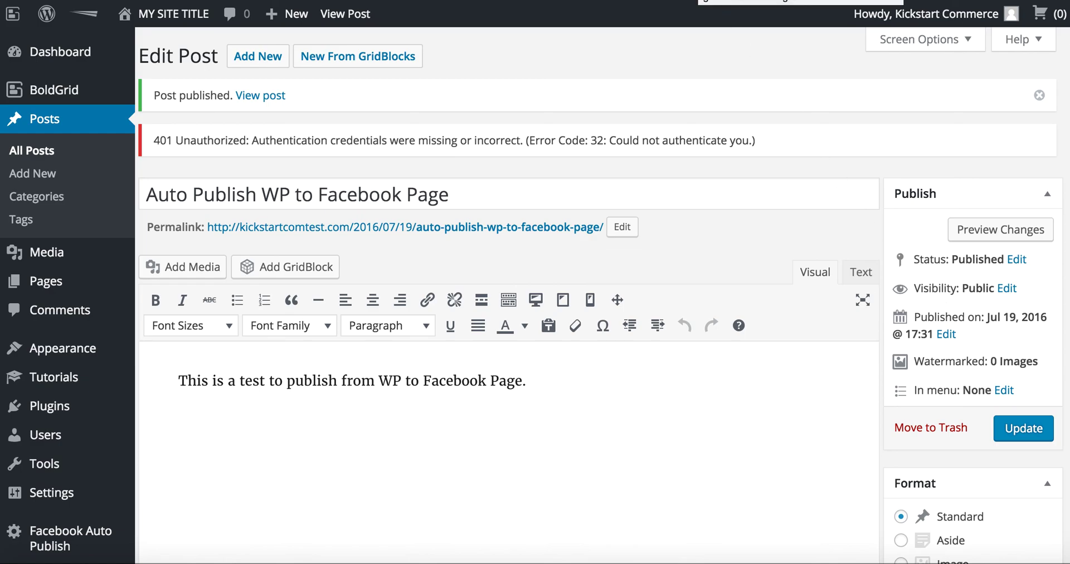
- Switch to the live site tab showing the published 'Auto Publish WP to Facebook Page' post
key(ctrl+Tab)
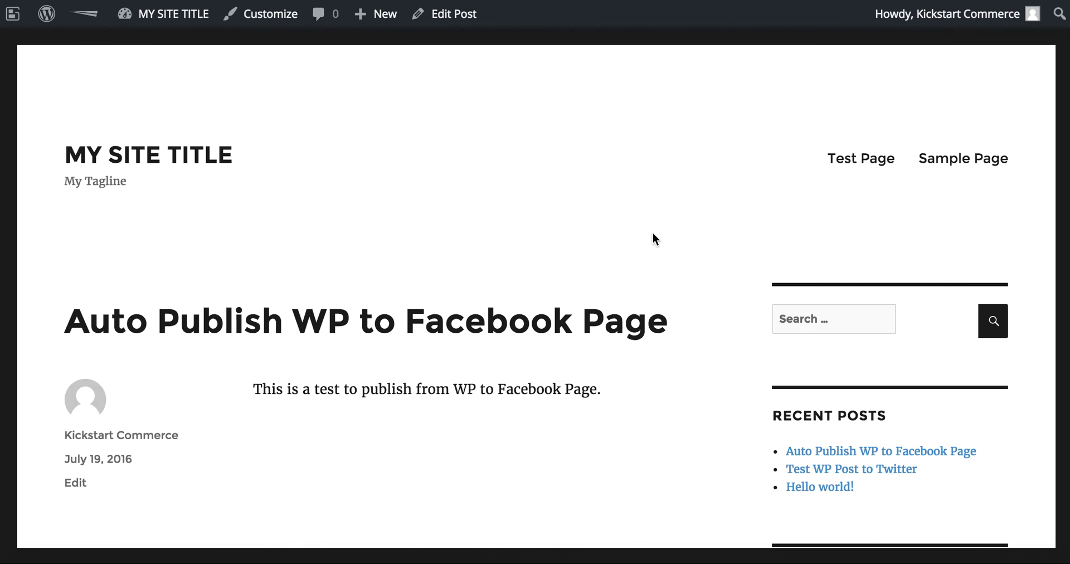